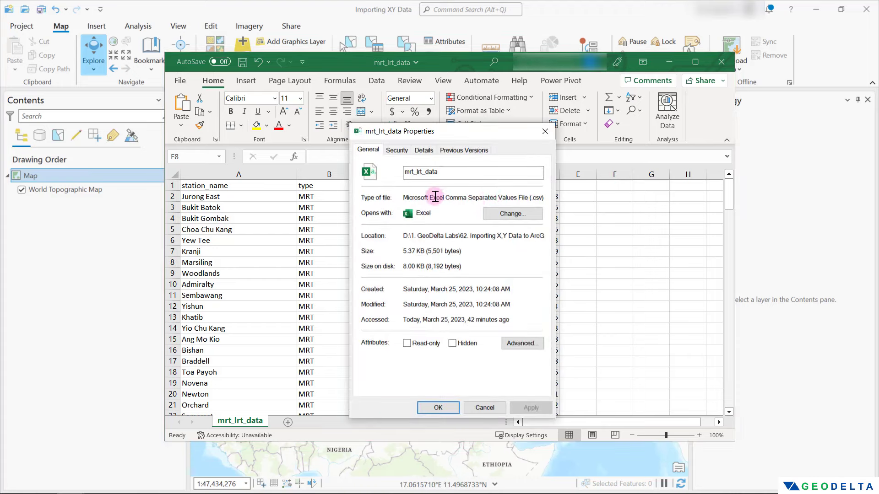
Check the file type in the mrt_lrt_data properties, and look over the station_name, type, lat and long columns.
left_click_drag(530, 198, 544, 198)
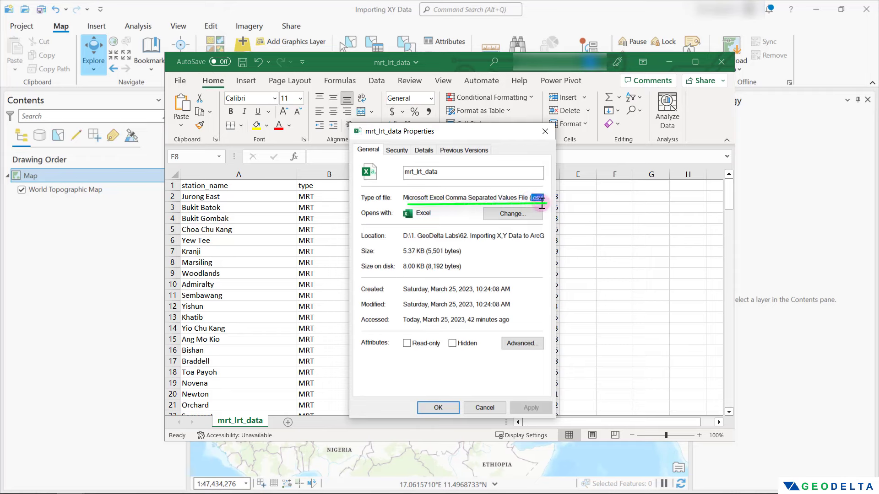
left_click(545, 131)
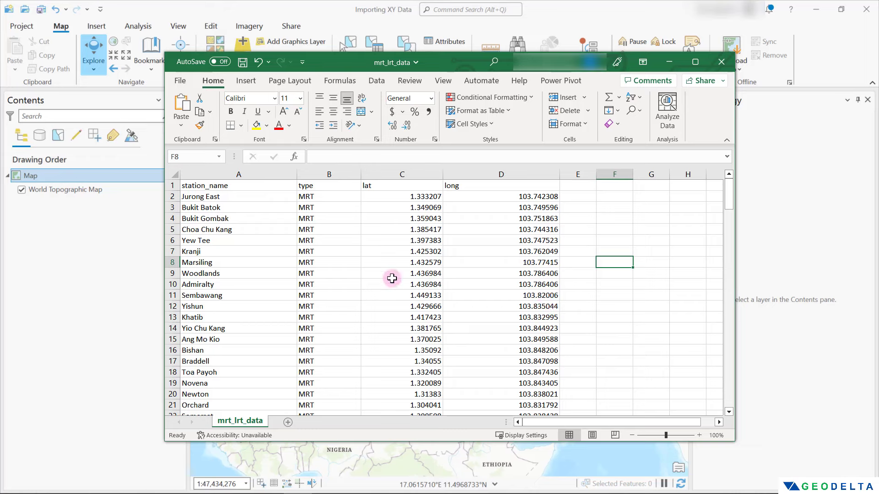
left_click(231, 173)
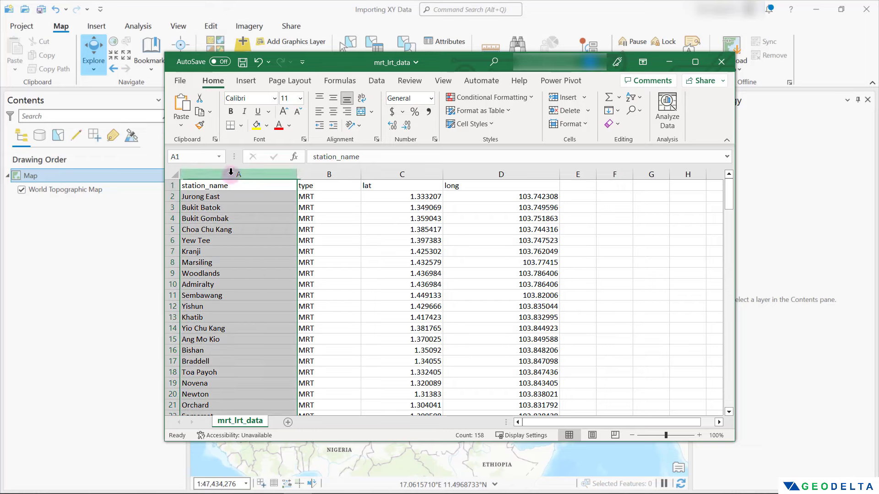
left_click(329, 174)
left_click(402, 174)
left_click(492, 173)
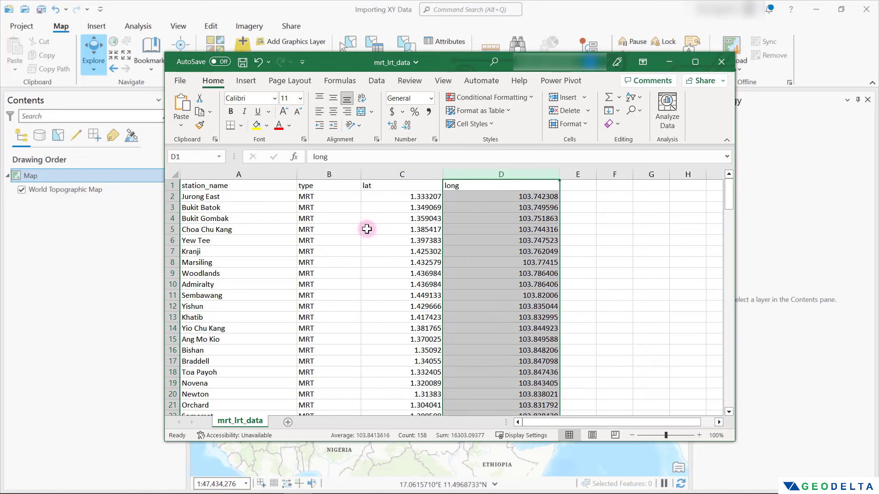
left_click(514, 260)
Examine the station_name column and all entries of the type column through the end of the table.
left_click(242, 175)
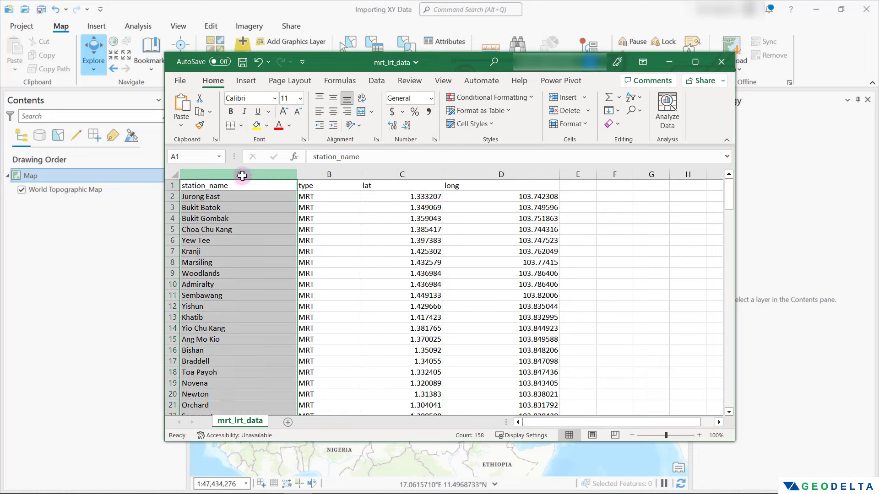
left_click(319, 174)
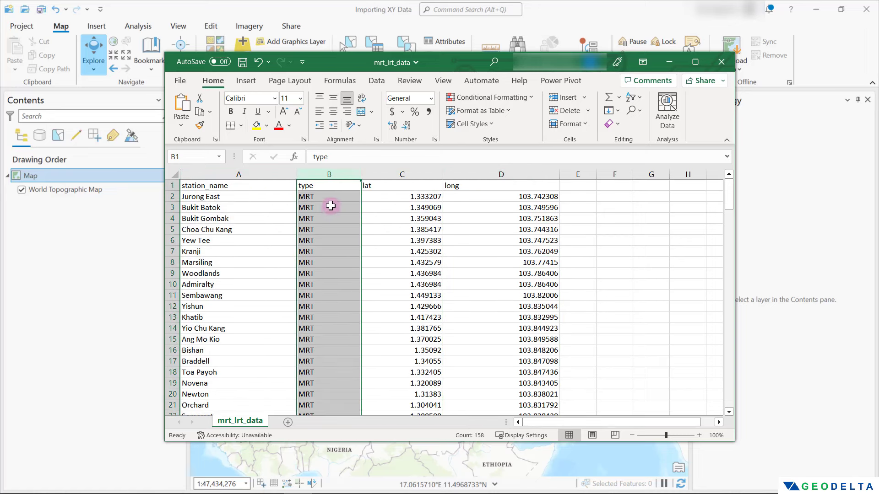
scroll(330, 205, "down", 20)
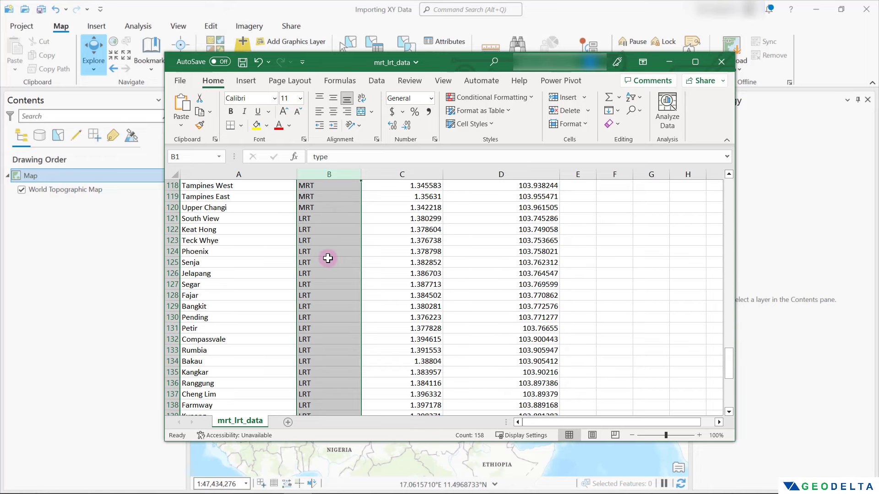
scroll(327, 258, "down", 7)
scroll(328, 258, "up", 20)
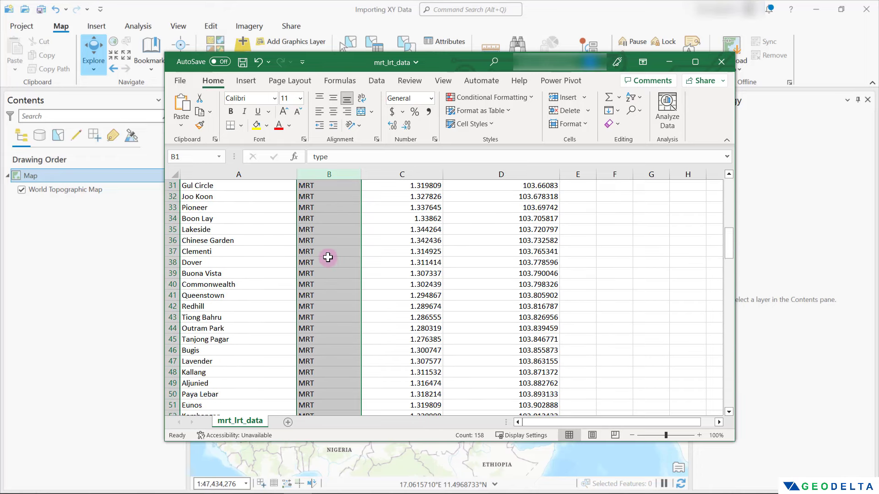
scroll(328, 257, "up", 10)
Inspect the coordinates in the lat and long columns, and minimize the spreadsheet to return to ArcGIS Pro.
left_click_drag(402, 175, 495, 179)
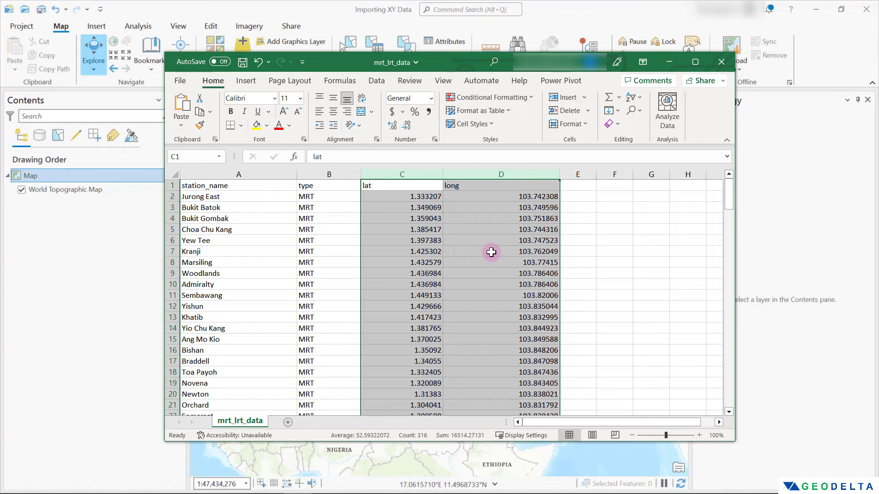
left_click_drag(424, 197, 514, 381)
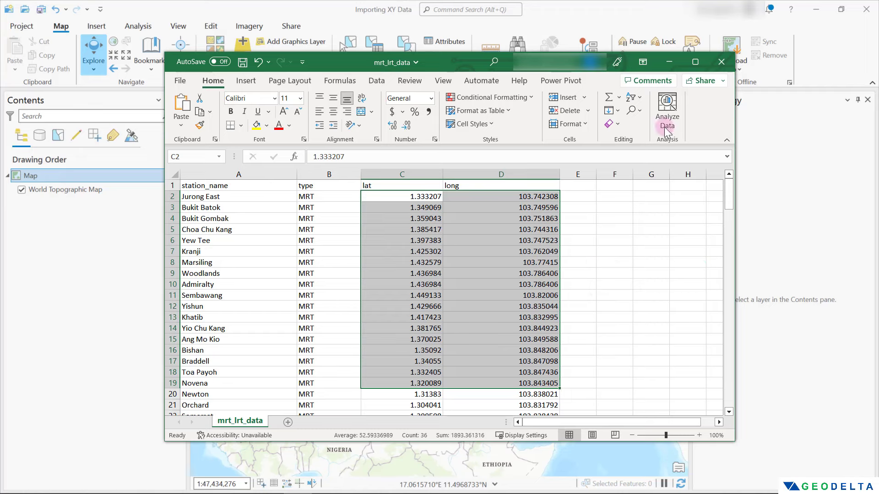
left_click(669, 62)
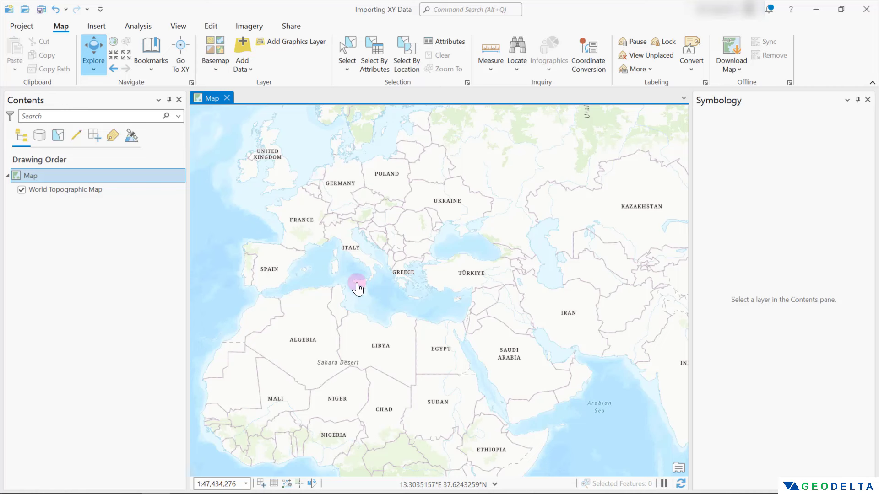
Set the map's coordinate system to the geographic World system WGS 1984.
right_click(97, 177)
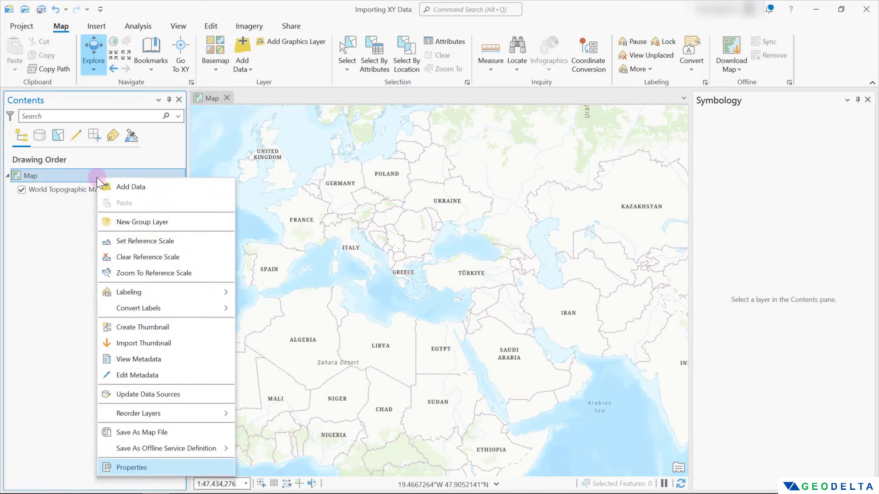
left_click(160, 467)
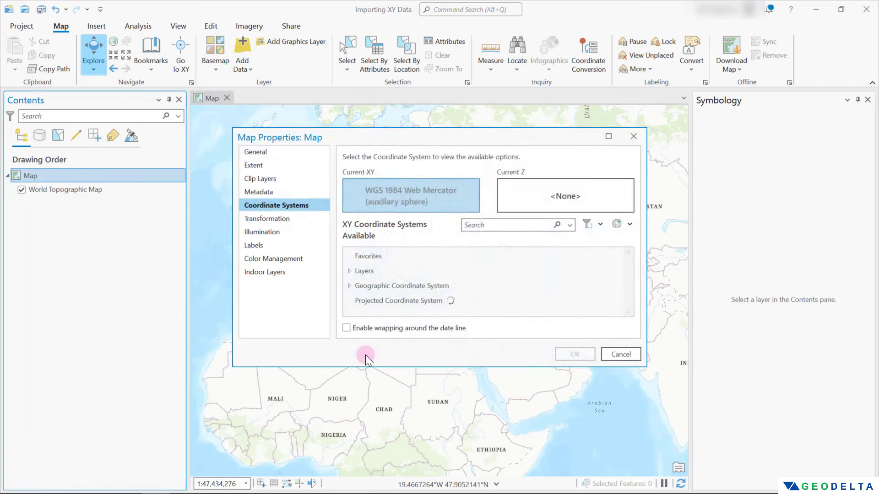
left_click(287, 205)
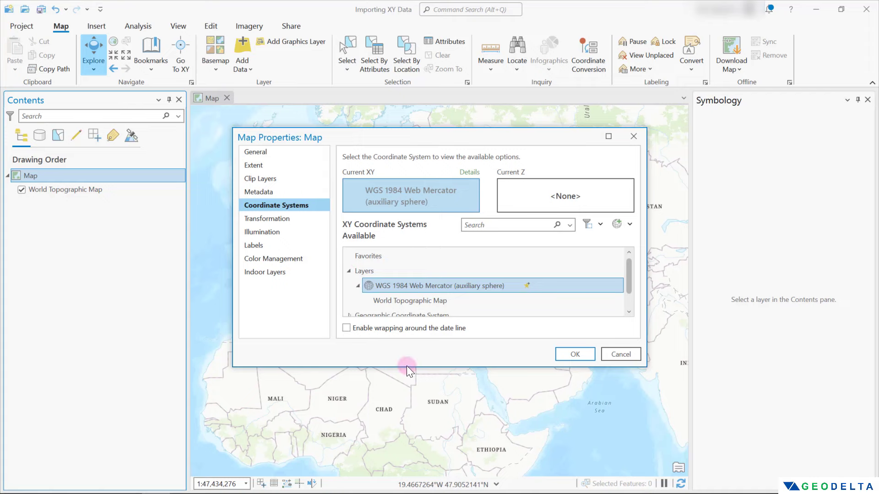
left_click_drag(408, 366, 407, 481)
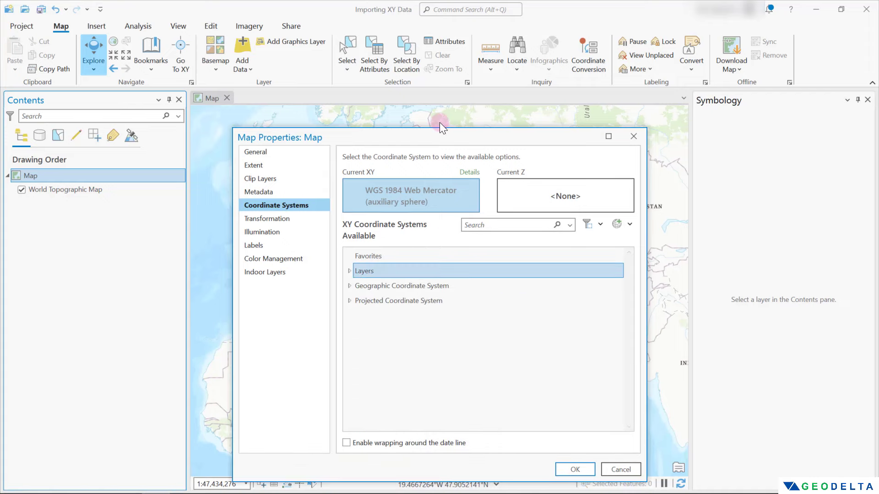
left_click_drag(436, 126, 435, 31)
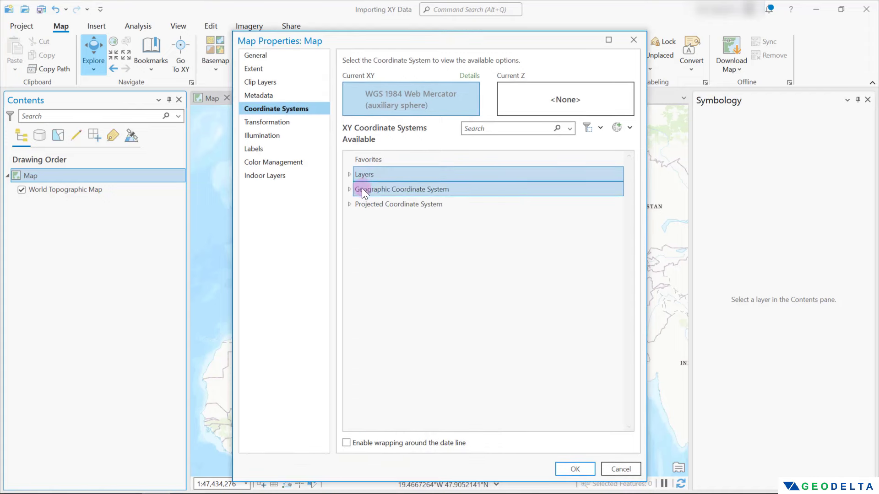
left_click(350, 188)
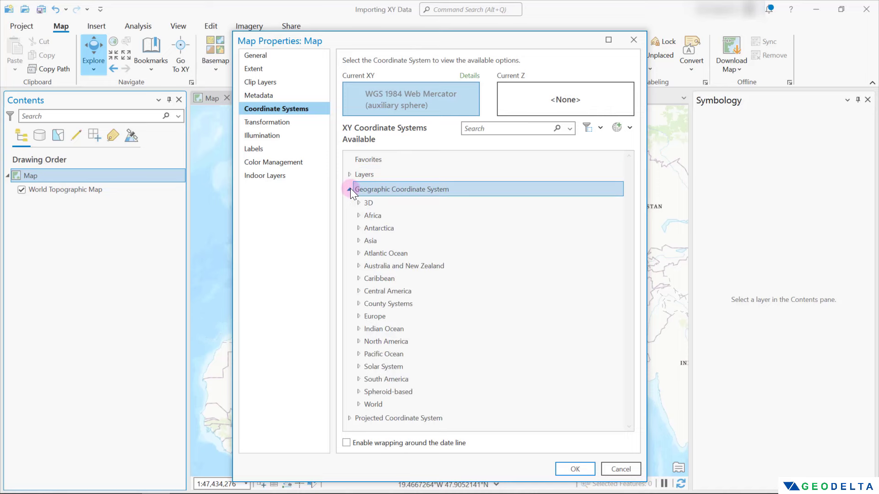
left_click(360, 403)
scroll(446, 295, "down", 10)
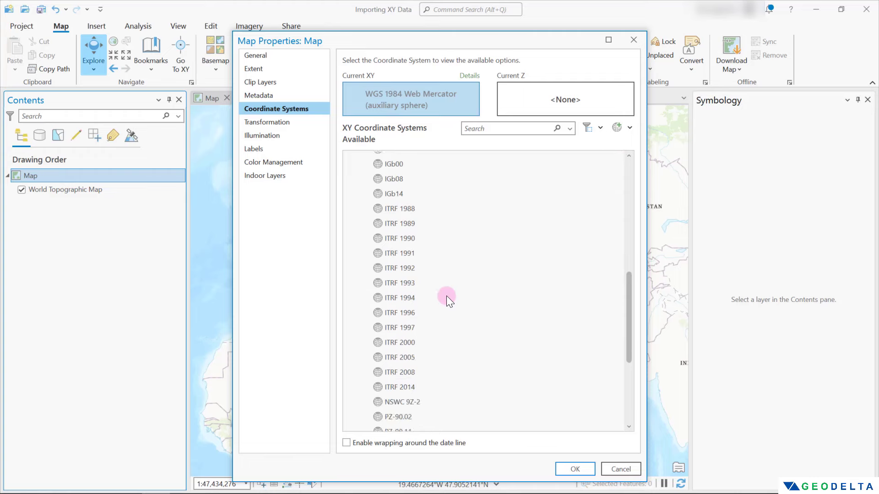
left_click(396, 321)
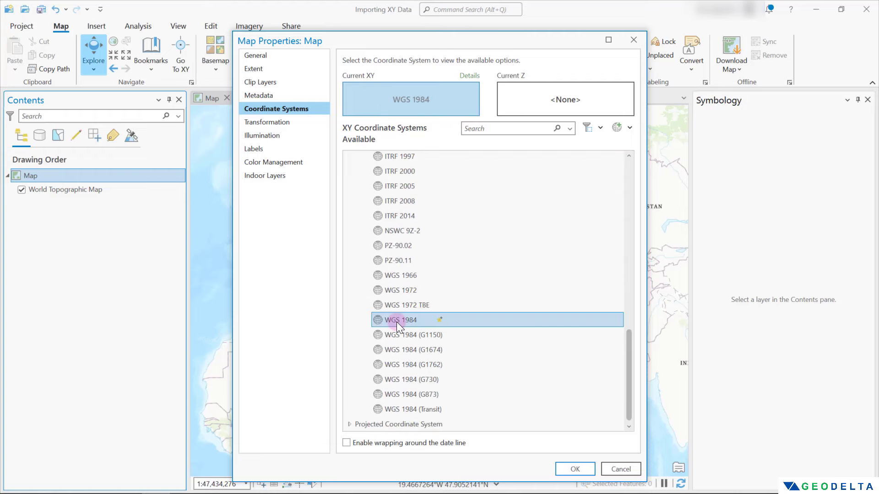
left_click(575, 468)
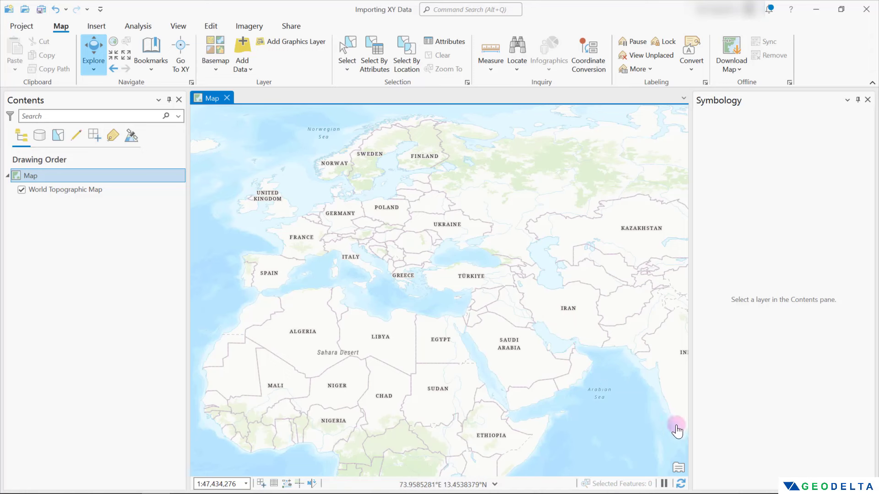
Bring Singapore and its surroundings into the map view.
left_click_drag(657, 414, 493, 366)
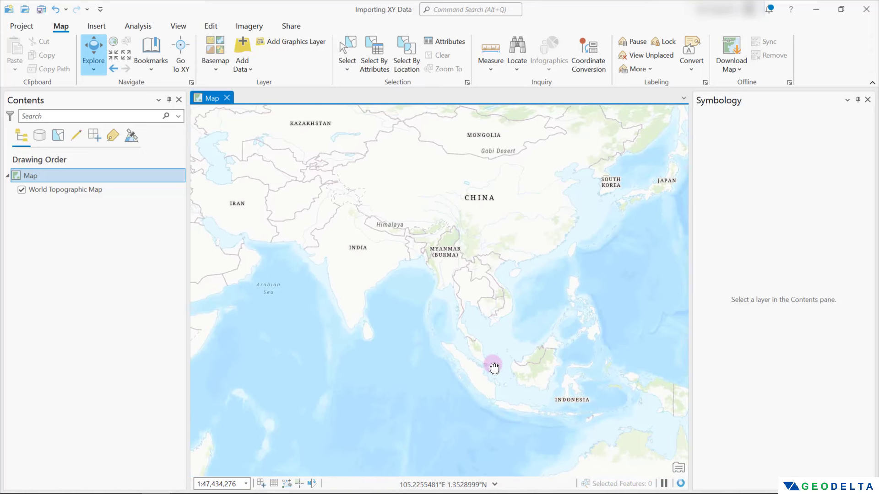
scroll(490, 368, "up", 5)
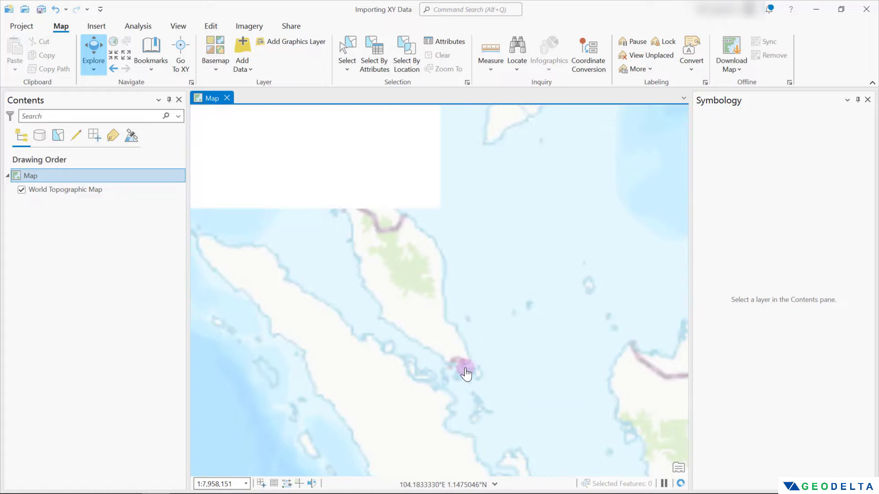
scroll(460, 372, "up", 5)
scroll(460, 366, "up", 3)
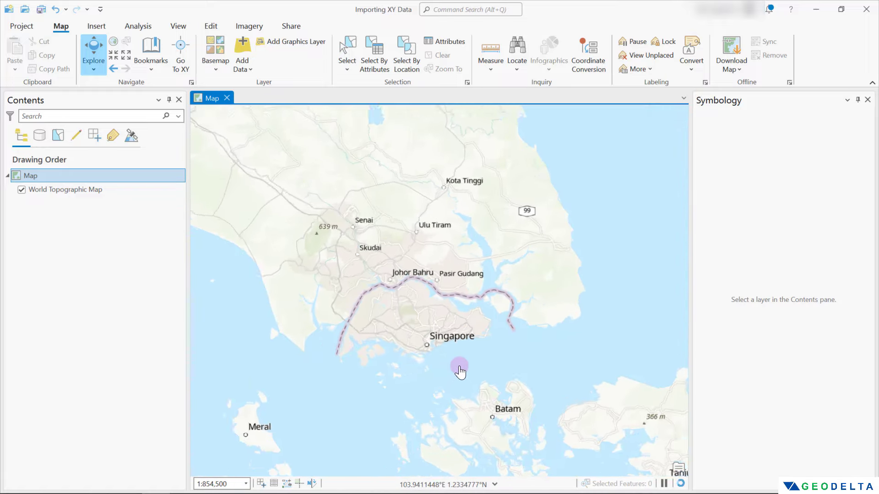
scroll(459, 366, "down", 2)
left_click_drag(459, 366, 494, 355)
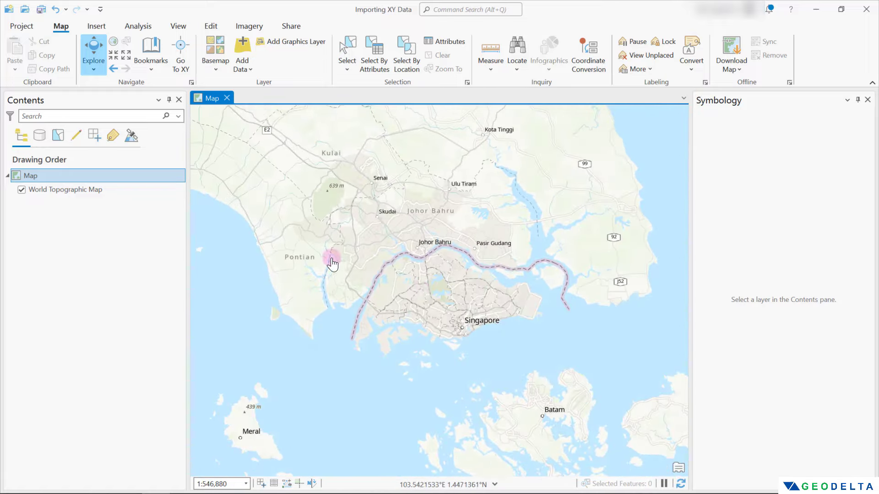
Start adding XY point data to the map with mrt_lrt_data.csv as the XY Table To Point input table.
left_click(60, 27)
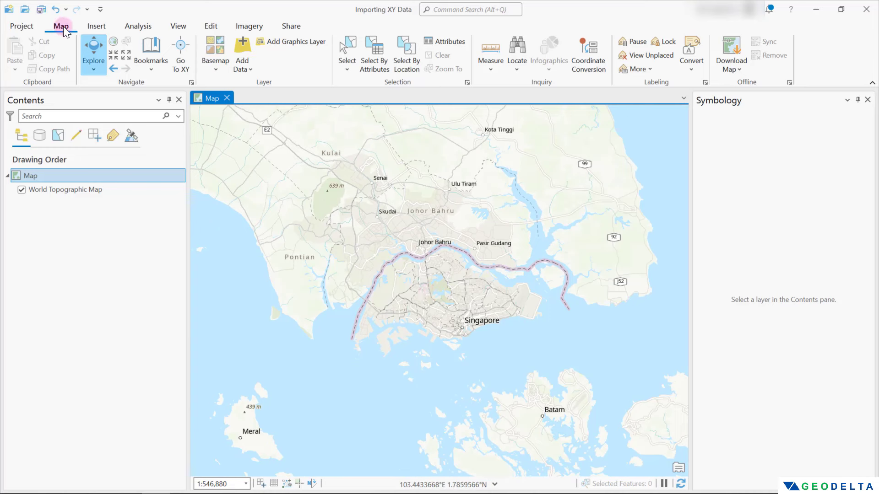
left_click(243, 69)
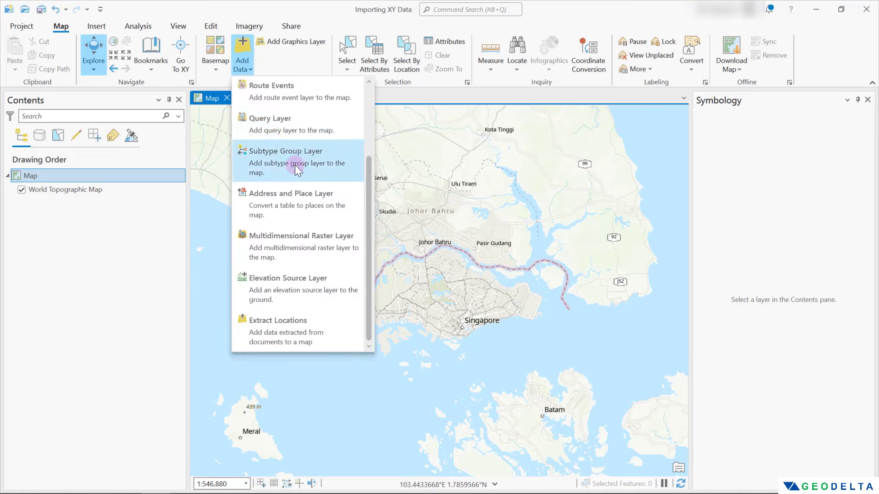
scroll(282, 165, "up", 3)
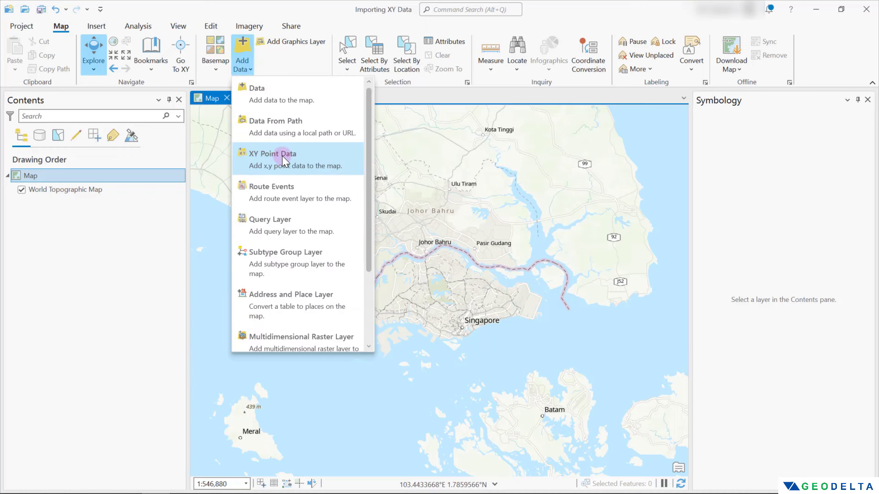
left_click(282, 156)
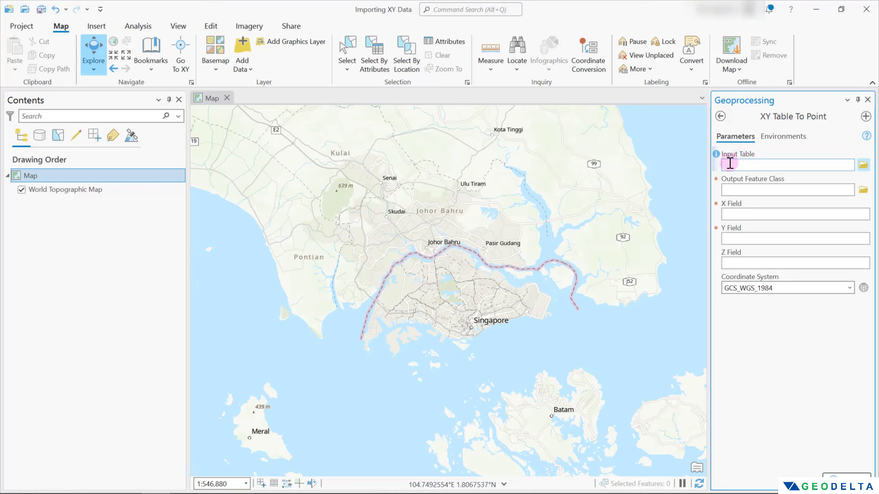
mouse_move(716, 154)
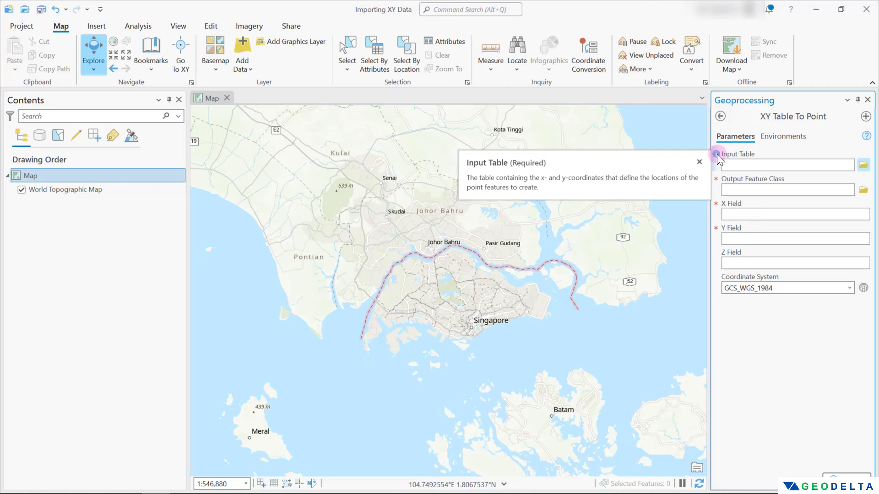
left_click(862, 165)
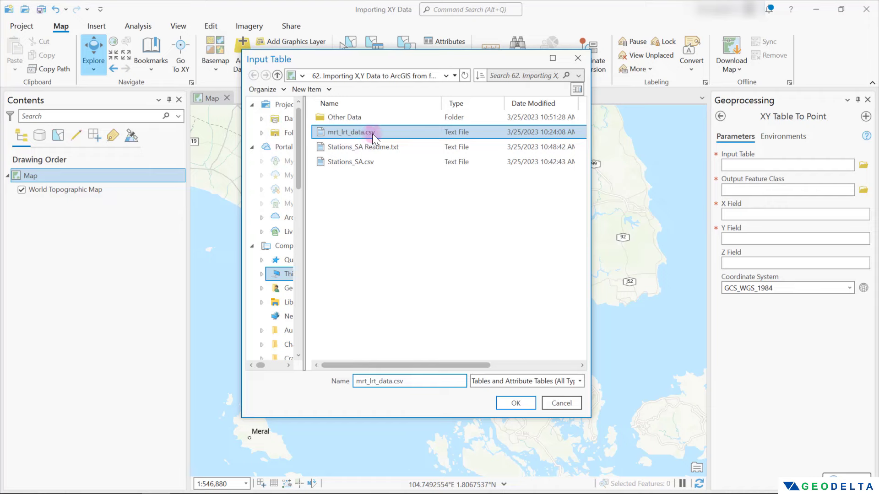
left_click(516, 403)
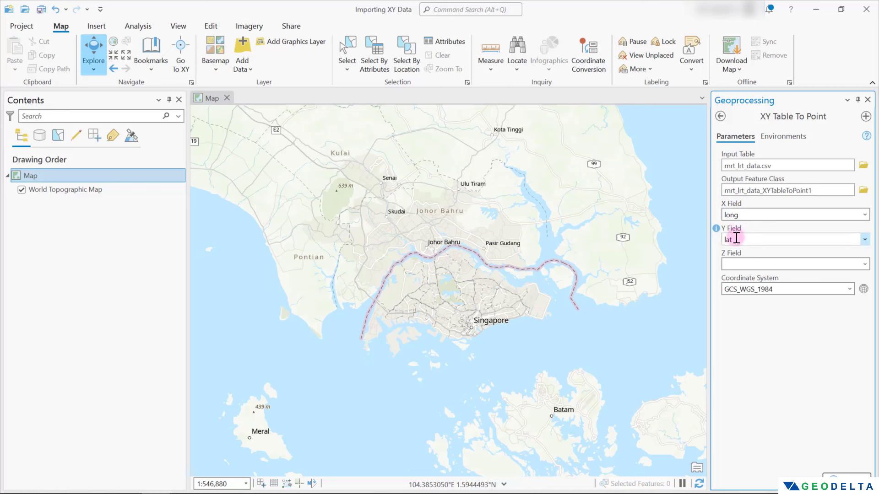
Check the Y Field choices and the coordinate system selected for the XY Table To Point tool.
left_click(863, 240)
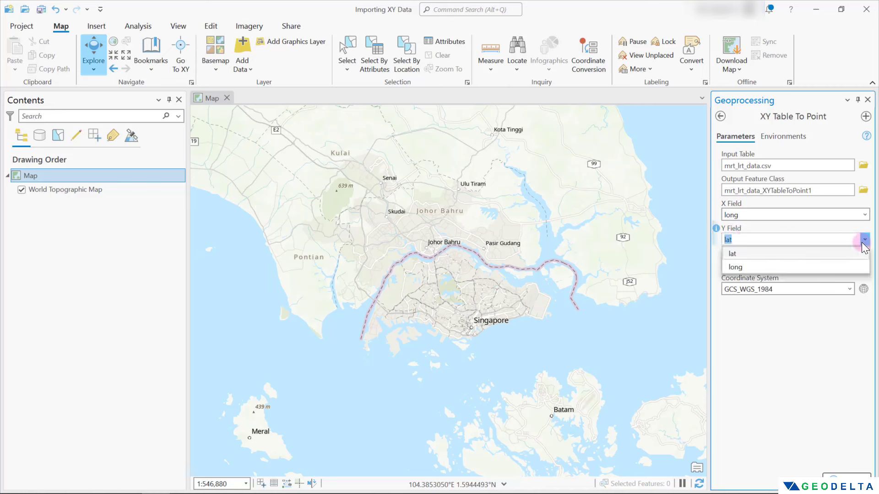
left_click(834, 356)
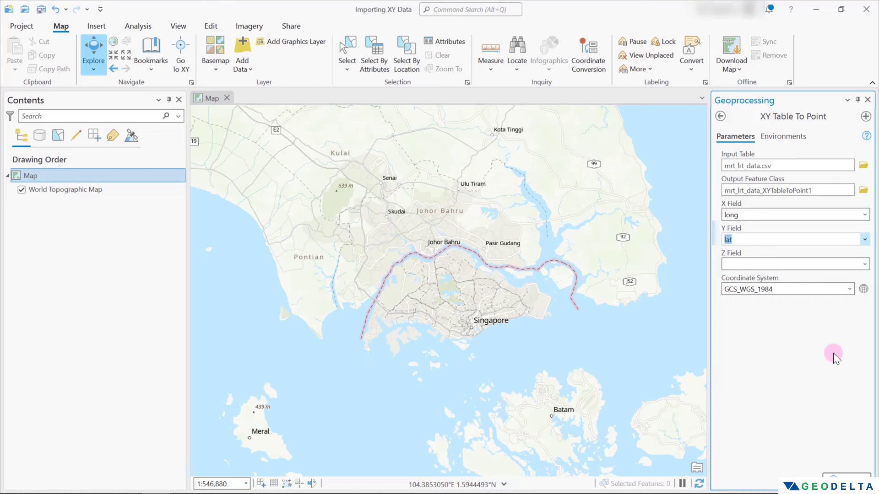
left_click(833, 355)
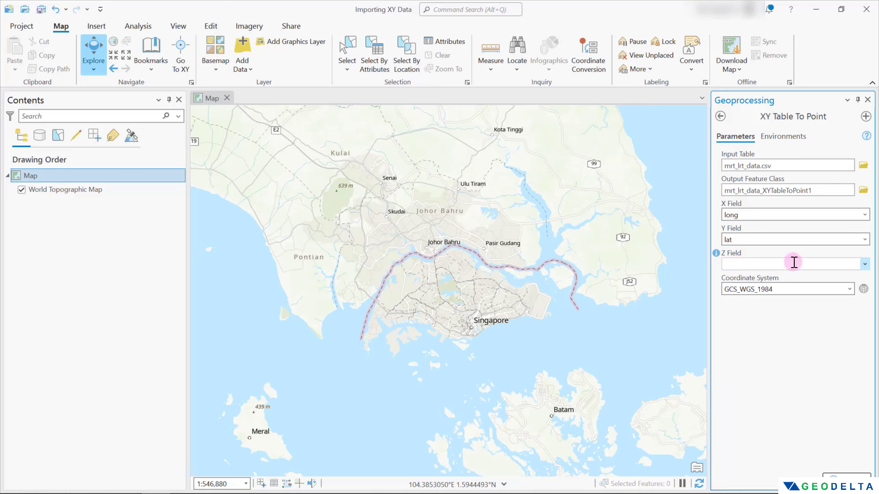
double_click(778, 290)
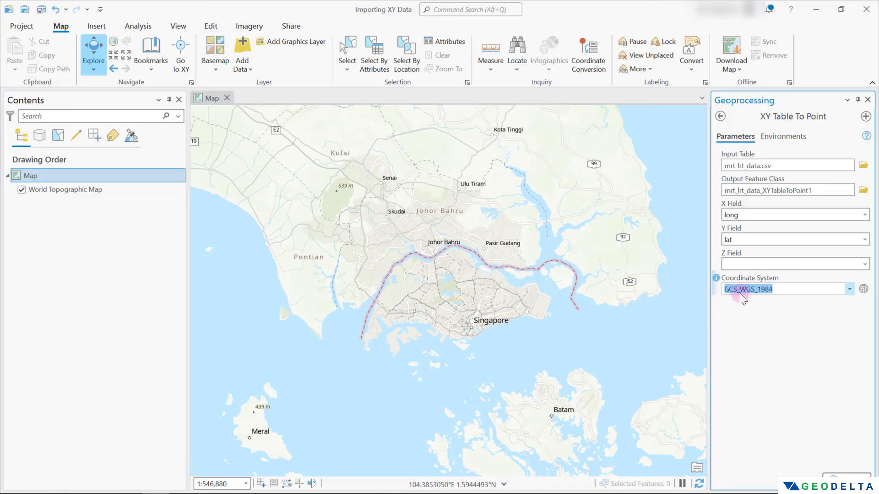
Set the XY Table To Point coordinate system to the geographic World system WGS 1984 and run the tool.
left_click(863, 289)
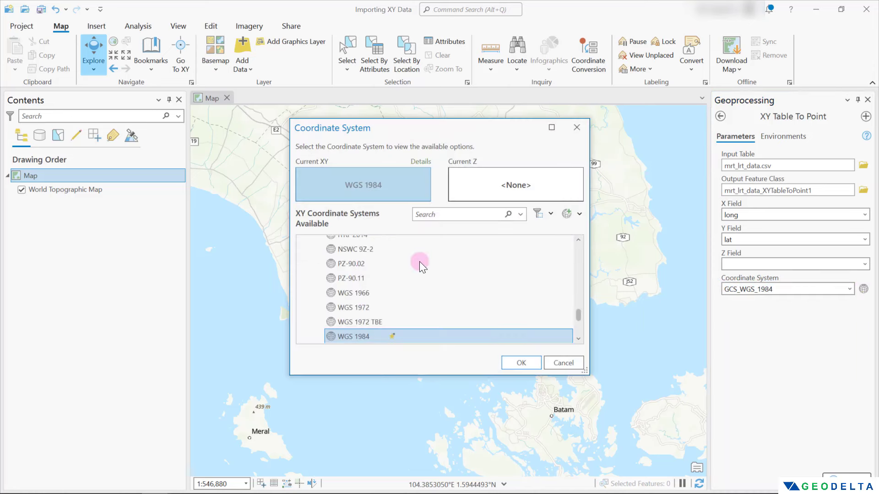
scroll(419, 263, "up", 15)
double_click(336, 272)
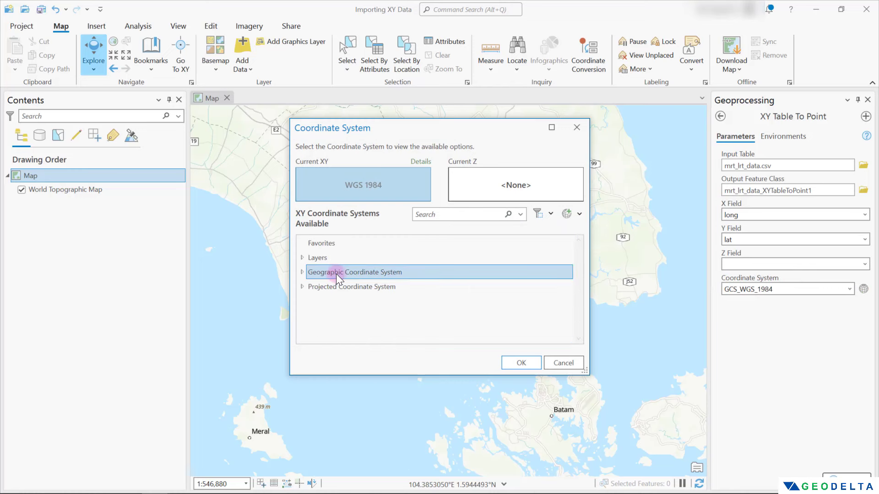
double_click(349, 272)
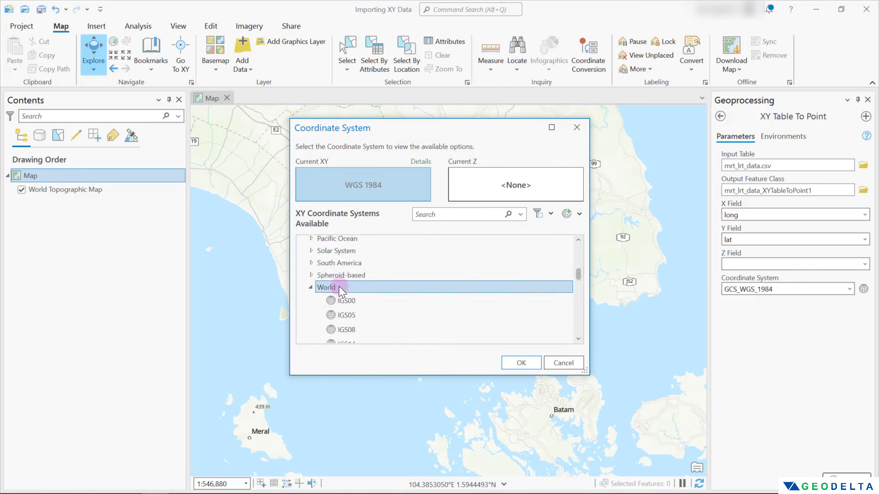
left_click(360, 309)
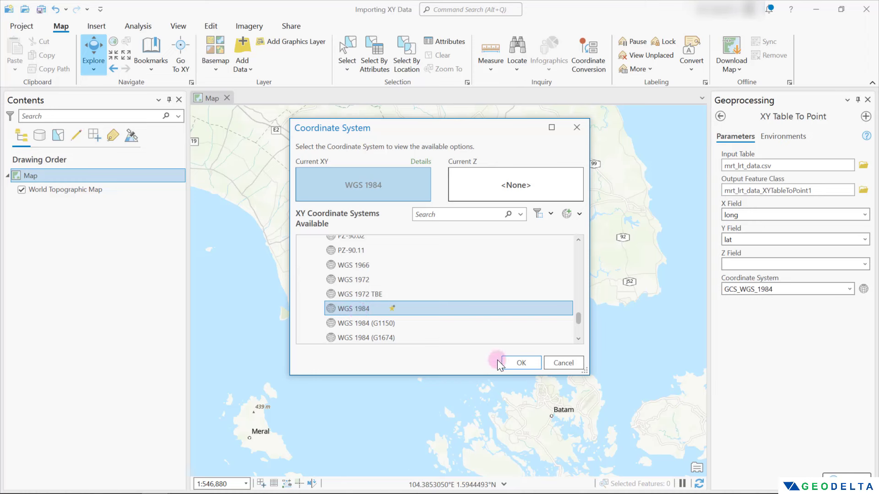
left_click(515, 361)
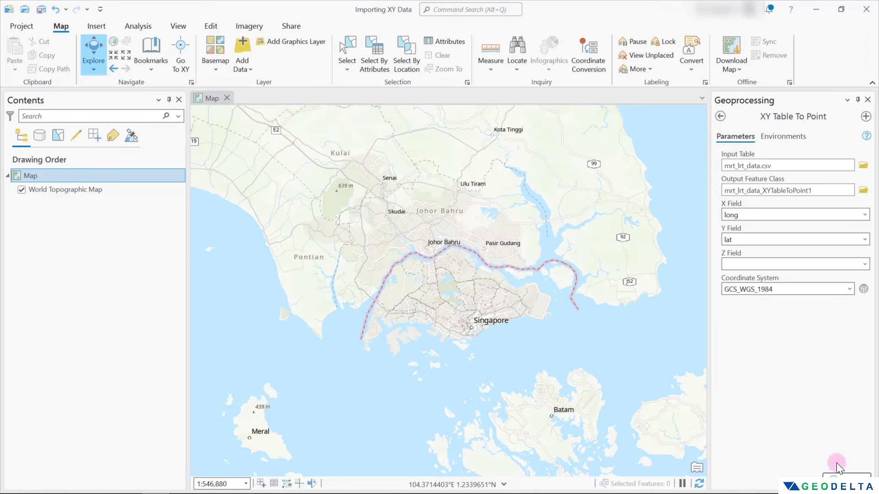
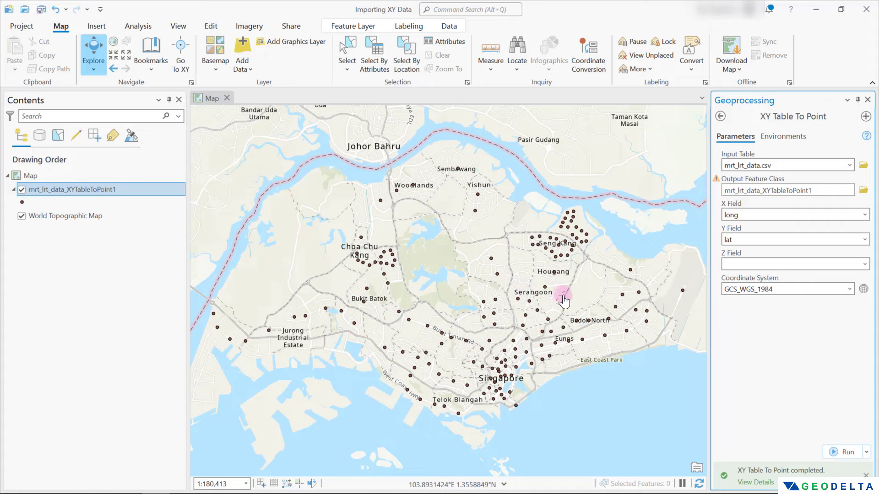
left_click(520, 293)
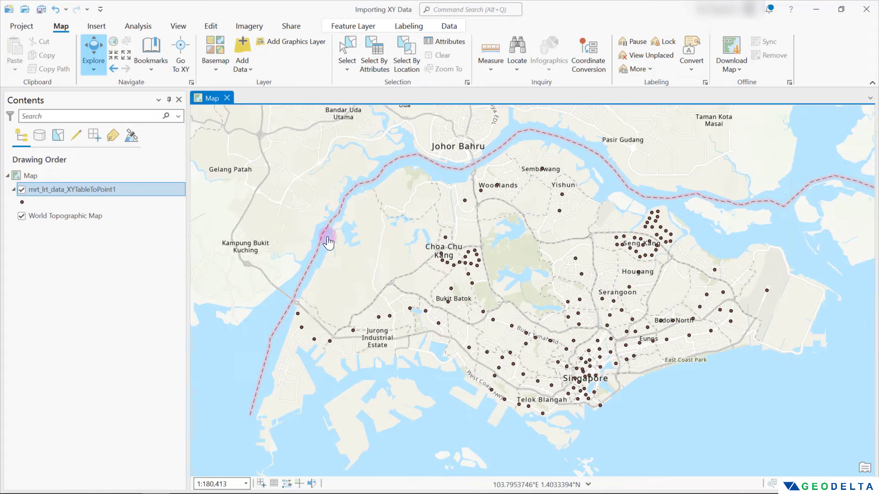
Change the point symbol of the mrt_lrt_data_XYTableToPoint1 layer to Circle 3 from the ArcGIS 2D style.
left_click(93, 188)
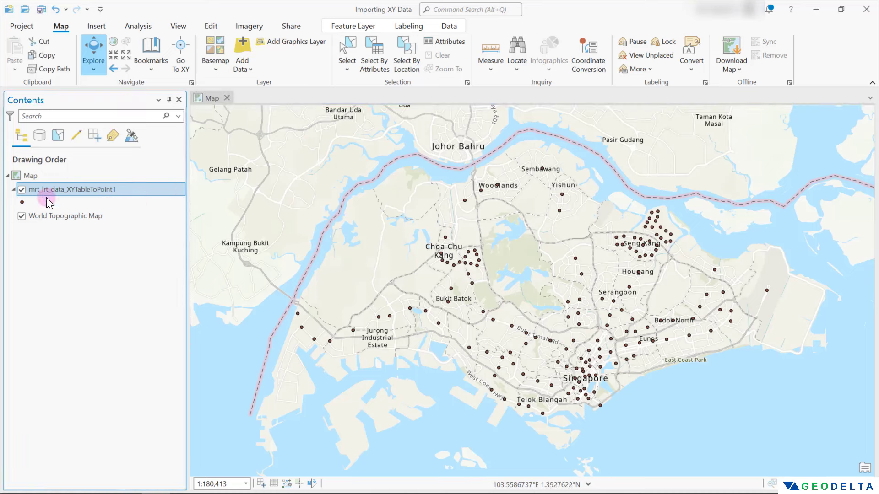
left_click(22, 202)
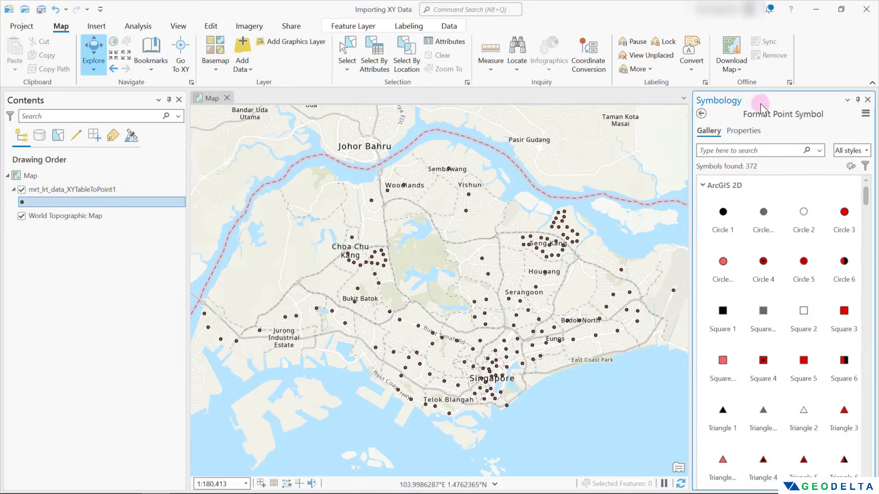
left_click(850, 228)
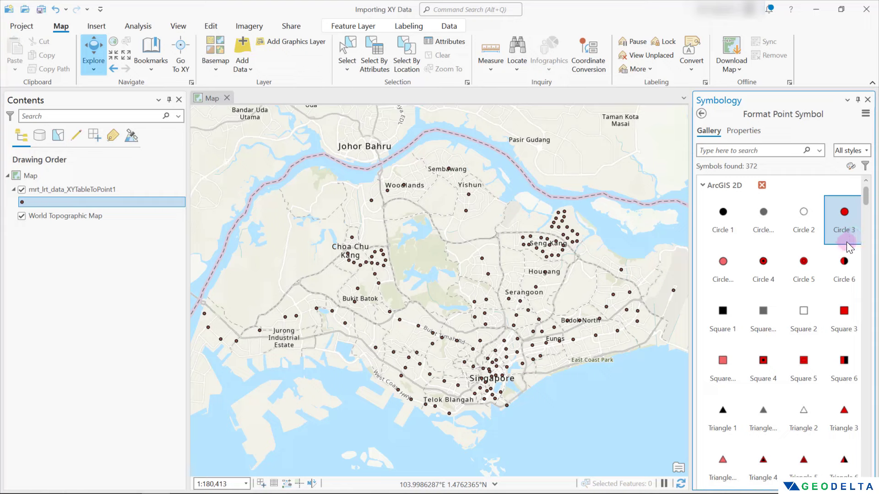
left_click(843, 212)
scroll(800, 259, "down", 1)
scroll(801, 258, "up", 1)
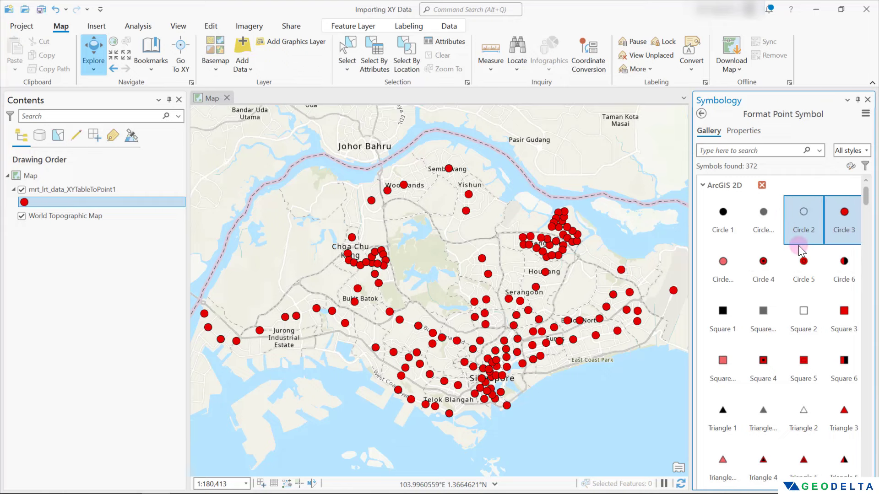
Set the station point symbol's size to 6 pt and its outline width to 3 pt, and apply both.
left_click(739, 132)
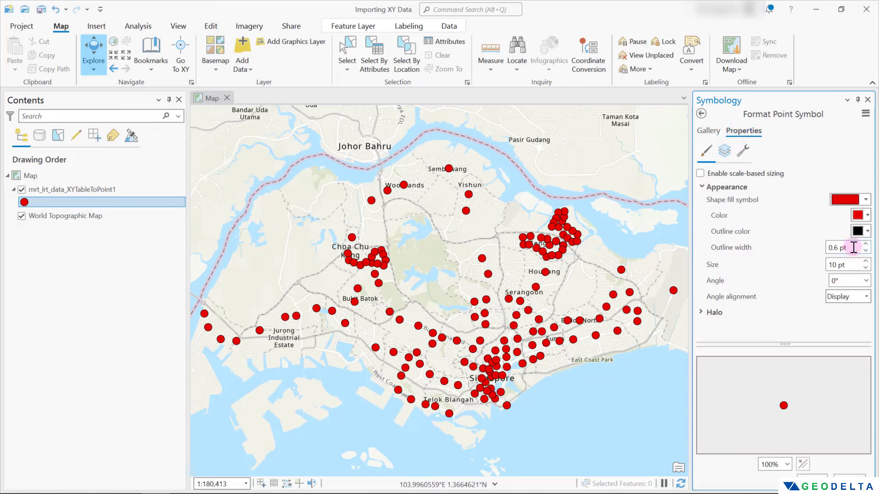
double_click(865, 269)
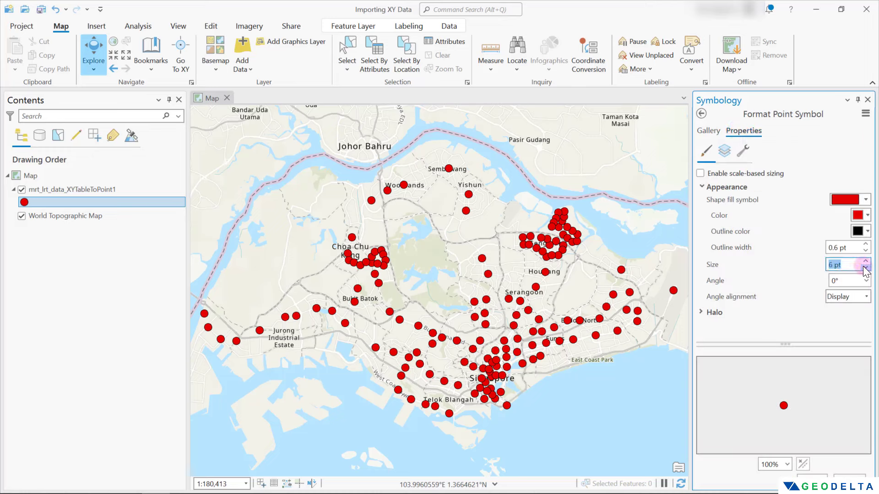
left_click(819, 476)
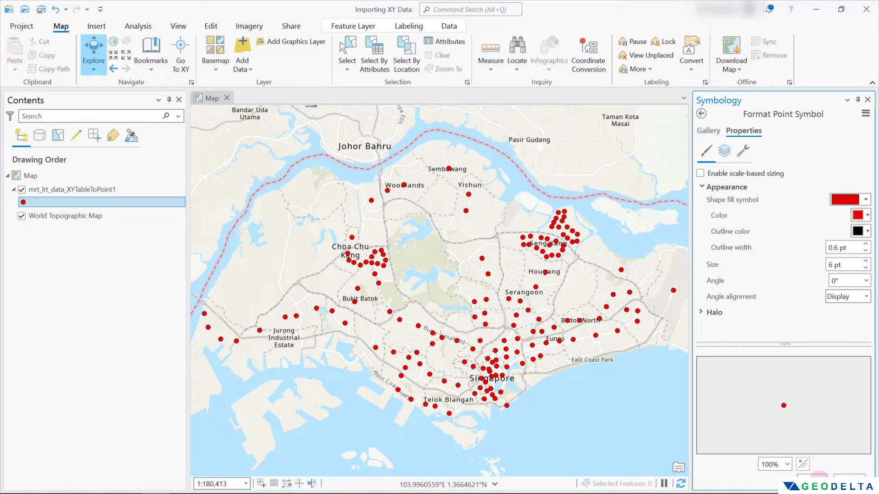
left_click(865, 244)
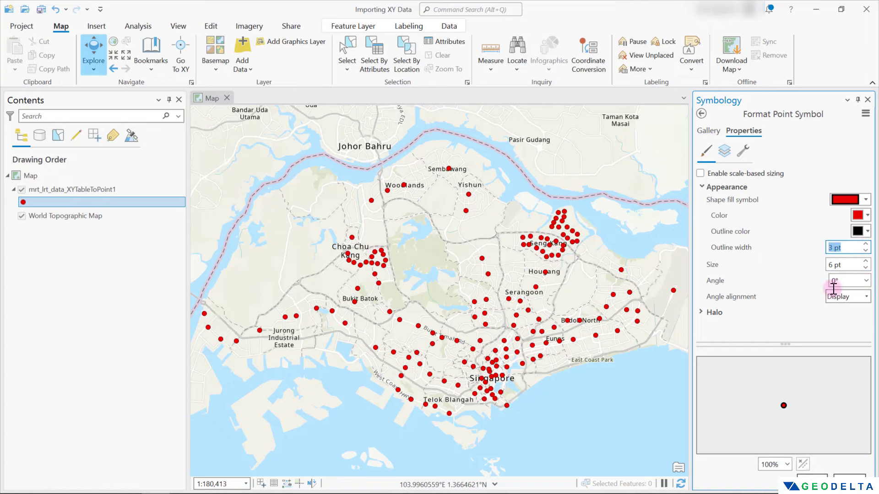
left_click(819, 476)
left_click(363, 291)
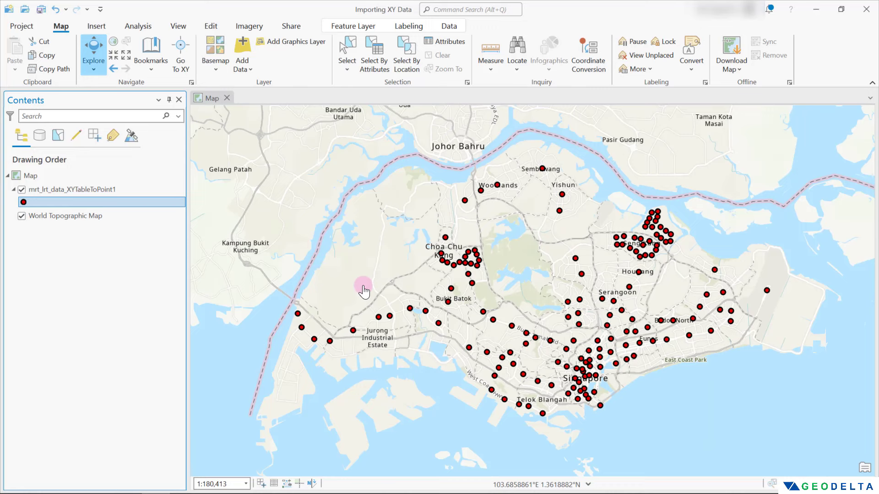
Export the mrt_lrt_data_XYTableToPoint1 features as a shapefile named MRT_LRT_Singapore in the project's data folder.
right_click(66, 191)
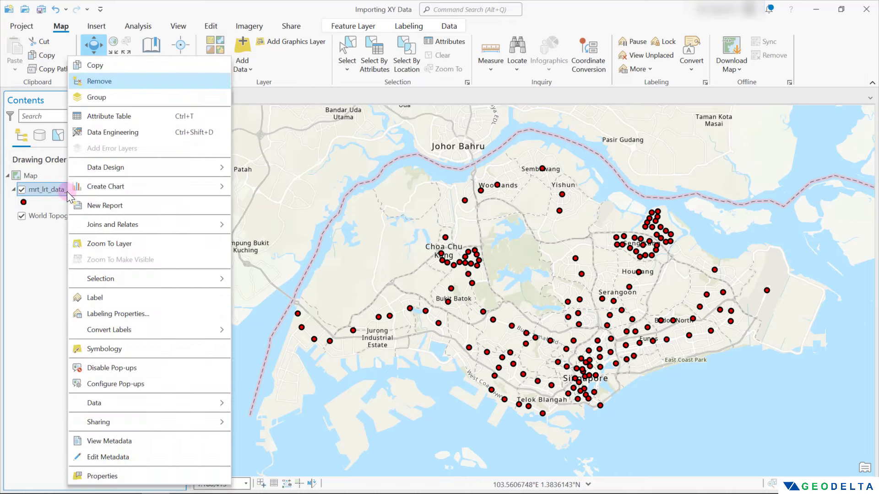
left_click(163, 402)
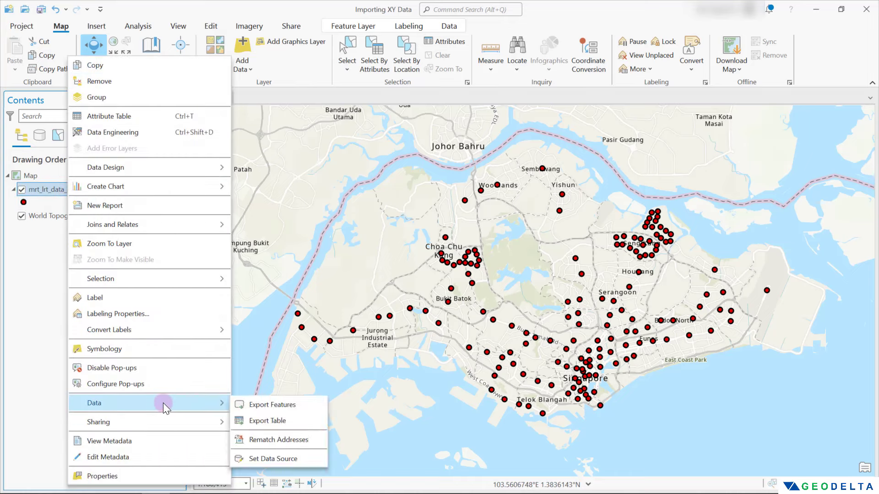
left_click(279, 405)
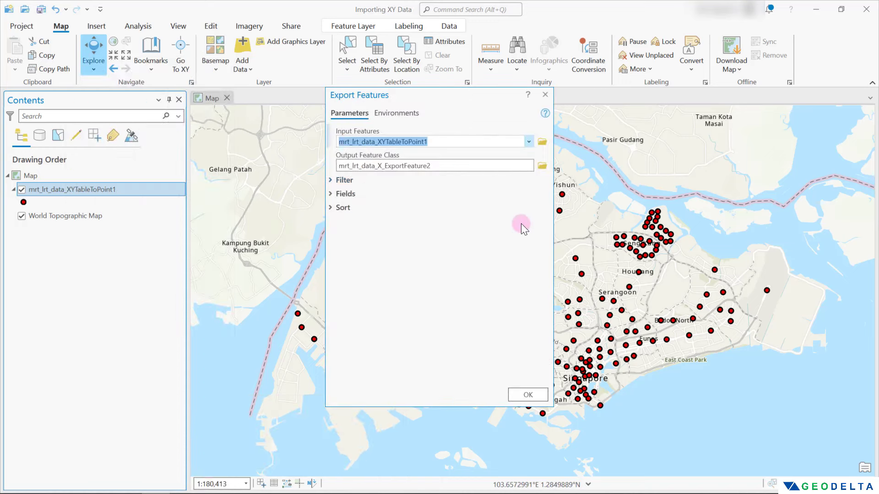
left_click(542, 165)
left_click(388, 382)
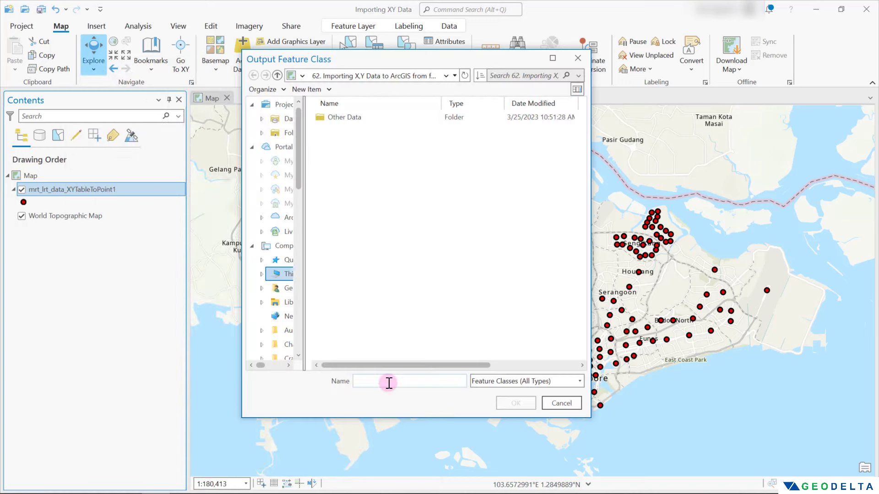
type("MRT_LRT_Singapore")
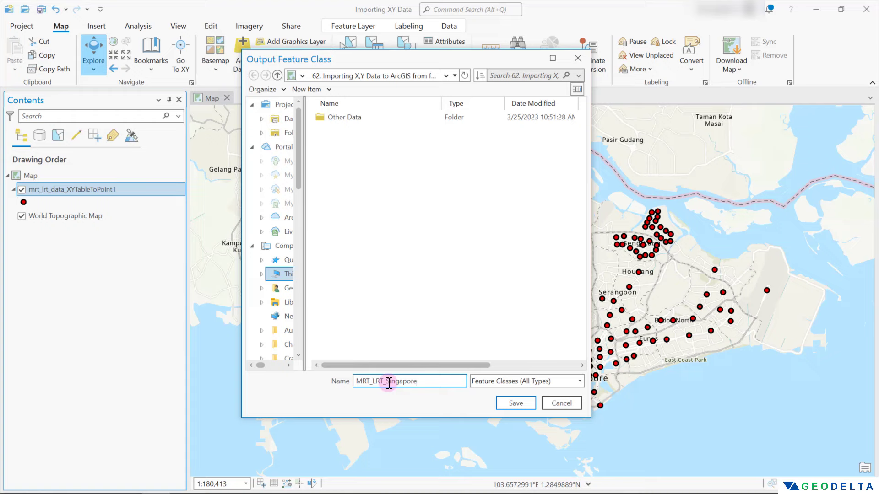
left_click(507, 408)
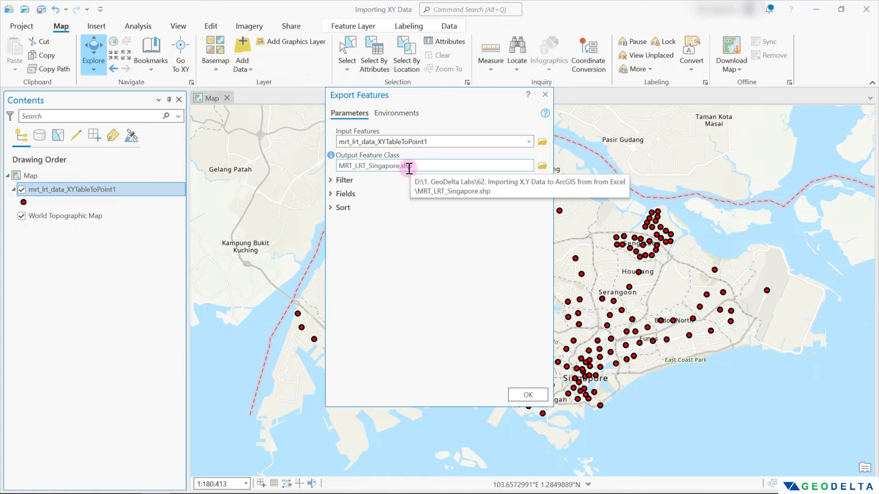
left_click(526, 396)
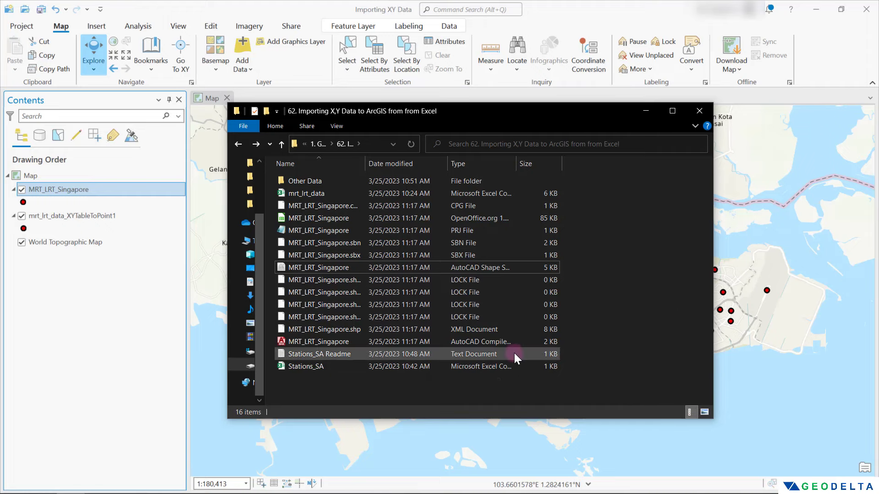
Remove the MRT_LRT_Singapore and mrt_lrt_data_XYTableToPoint1 layers from the map.
left_click(123, 331)
right_click(81, 191)
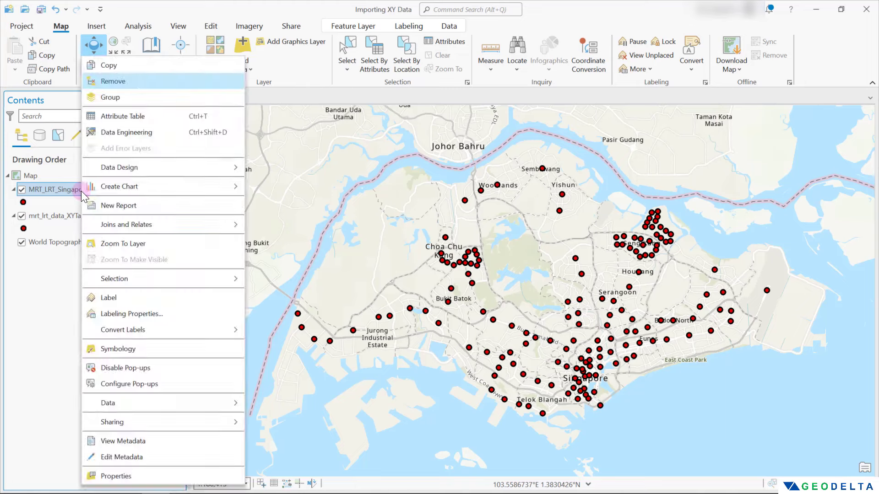
left_click(131, 83)
right_click(106, 191)
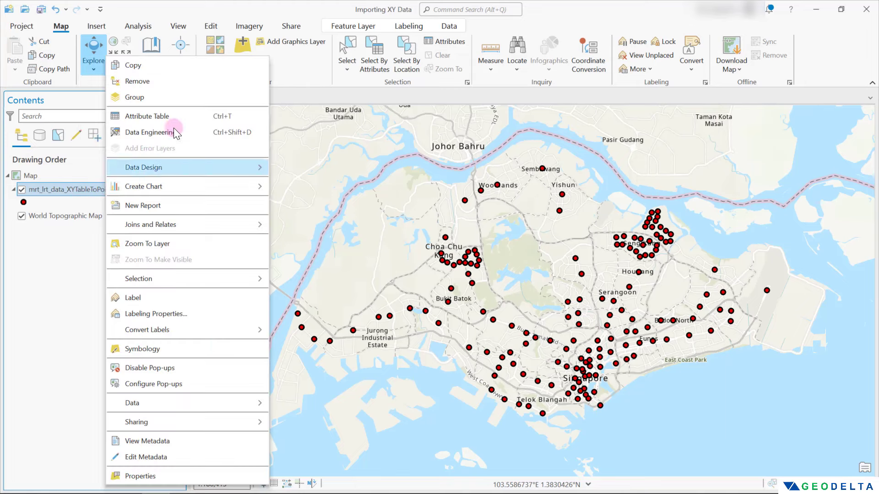
left_click(168, 83)
Switch to File Explorer and add the exported MRT_LRT_Singapore shapefile from its folder to the ArcGIS Pro map.
key("alt+Tab")
left_click_drag(333, 267, 145, 170)
left_click(131, 301)
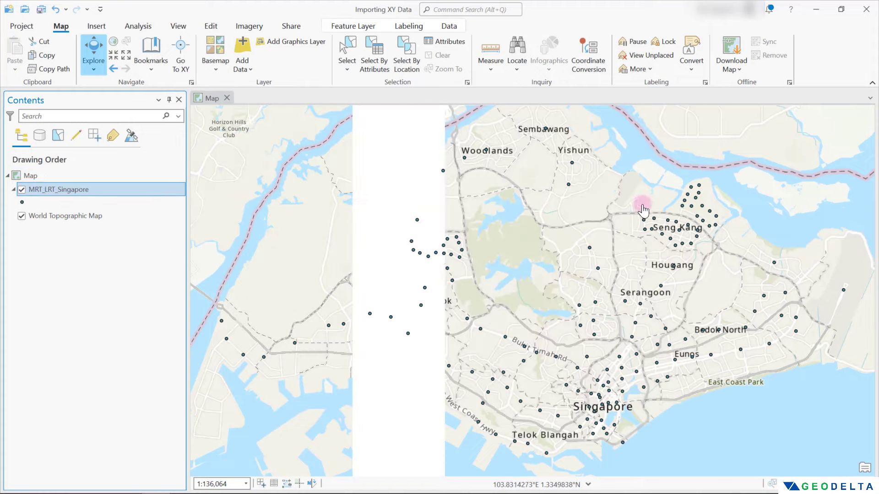
scroll(695, 224, "up", 1)
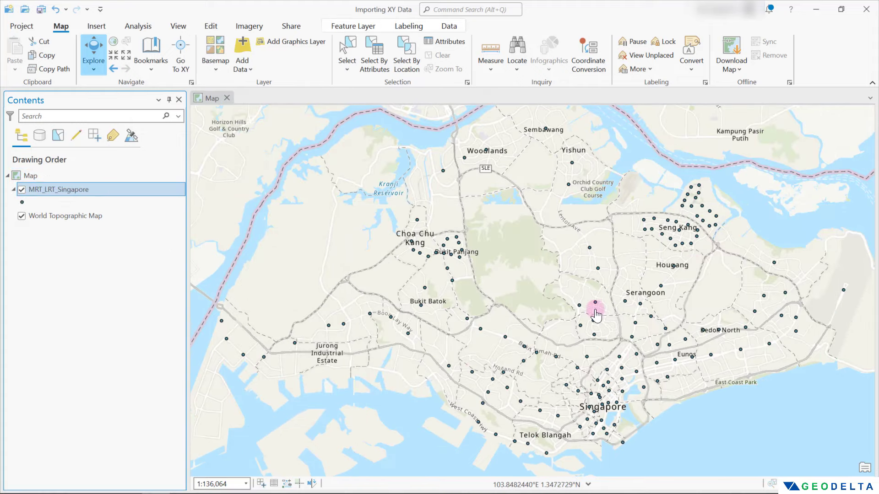
Open the attribute table of the MRT_LRT_Singapore layer and check its type, lat and long fields.
right_click(75, 193)
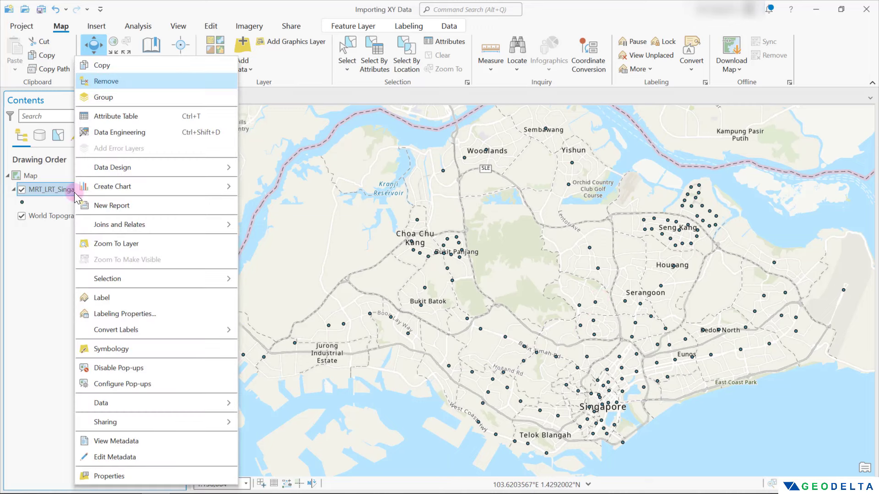
left_click(133, 121)
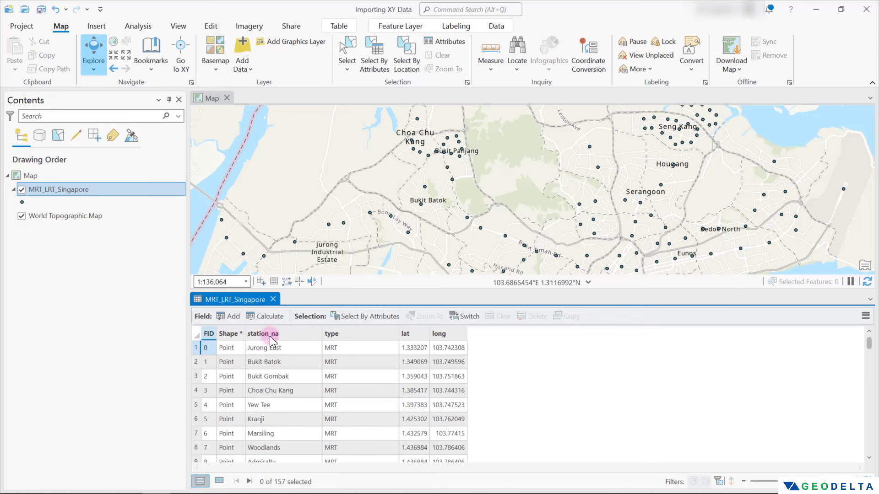
mouse_move(353, 348)
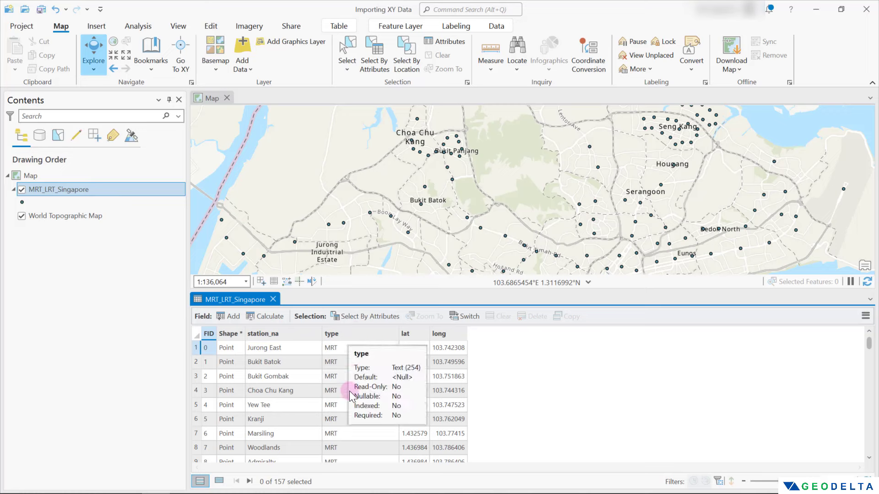
mouse_move(417, 334)
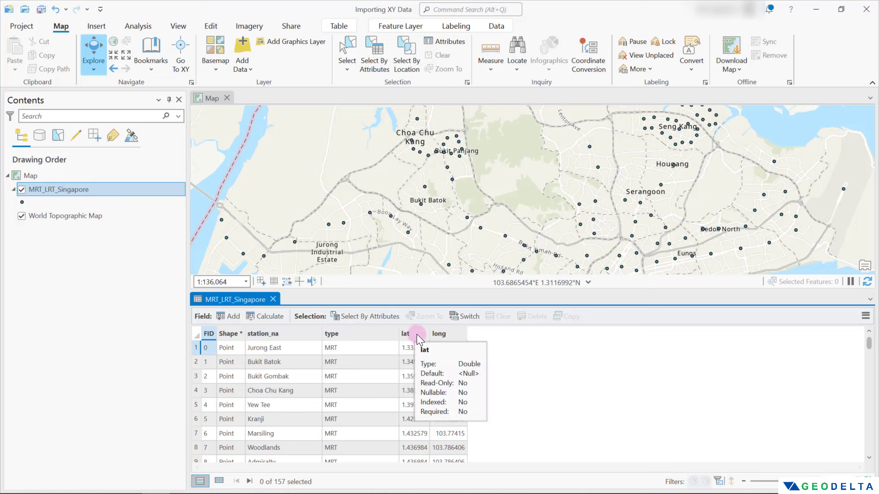
mouse_move(442, 341)
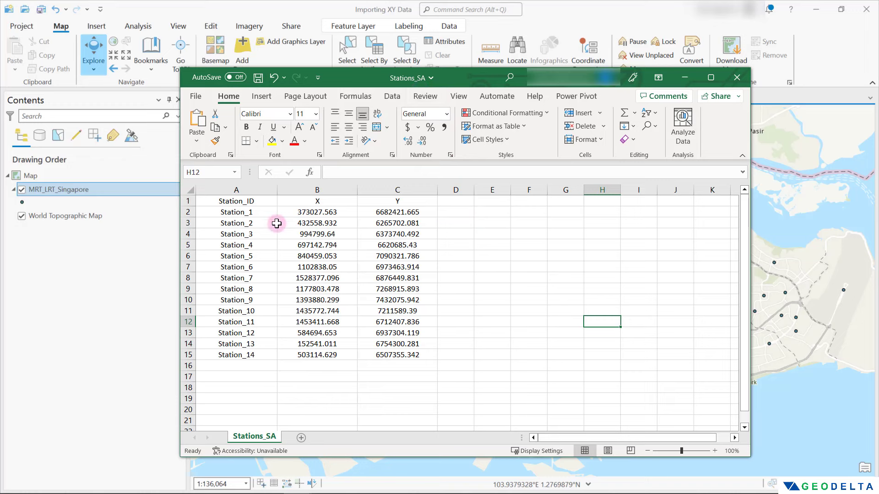
Review the Station_ID, X and Y columns of the Stations_SA sheet in Excel.
left_click_drag(253, 190, 418, 221)
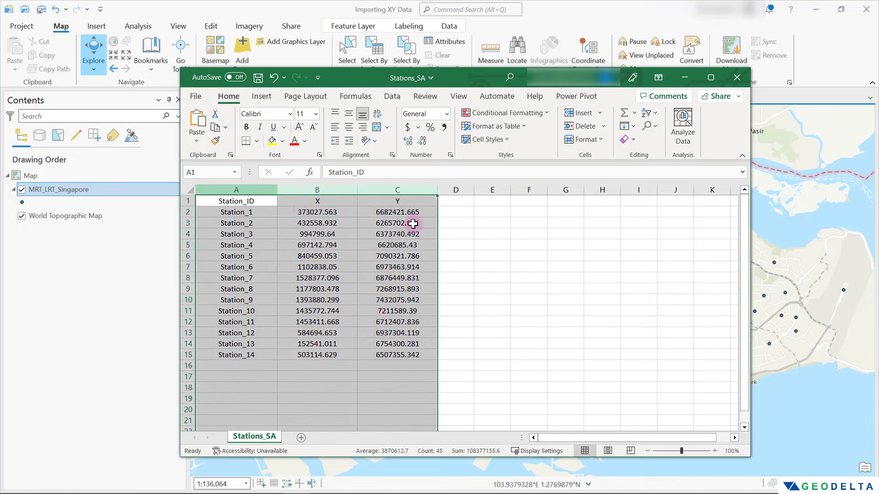
left_click_drag(231, 200, 259, 356)
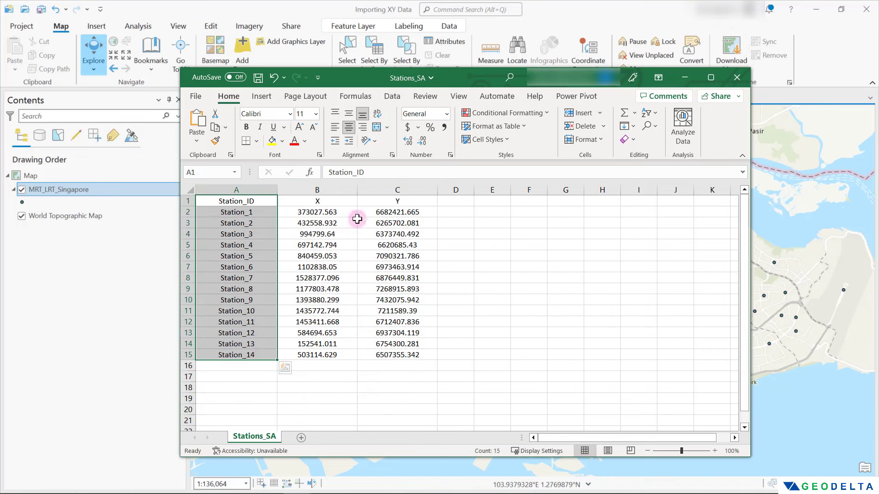
left_click(341, 190)
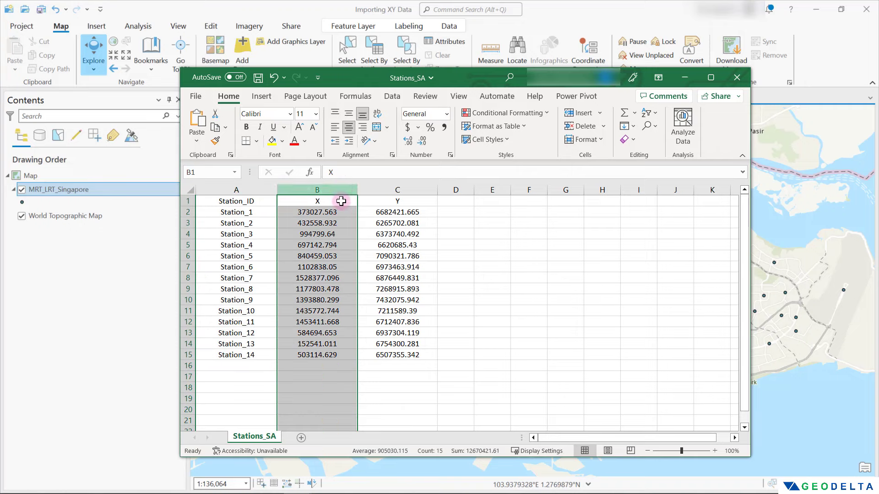
left_click(408, 192)
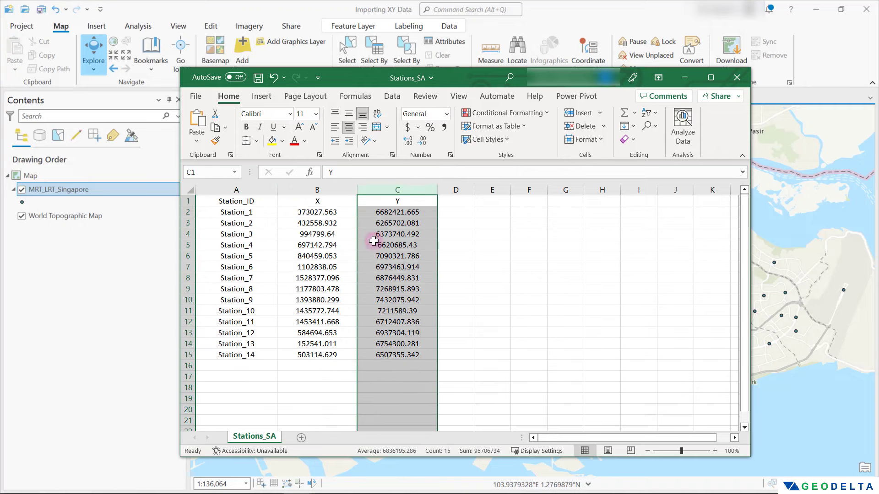
Examine the X and Y coordinate values of Station_1 to Station_14 to judge which kind of coordinate system they use.
left_click_drag(317, 211, 398, 355)
left_click(477, 321)
left_click_drag(338, 211, 395, 354)
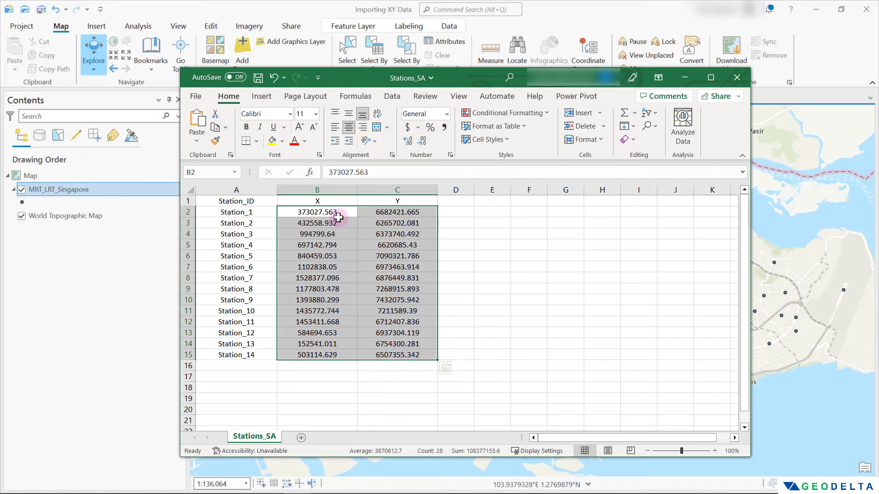
left_click_drag(338, 215, 394, 351)
left_click_drag(476, 344, 510, 341)
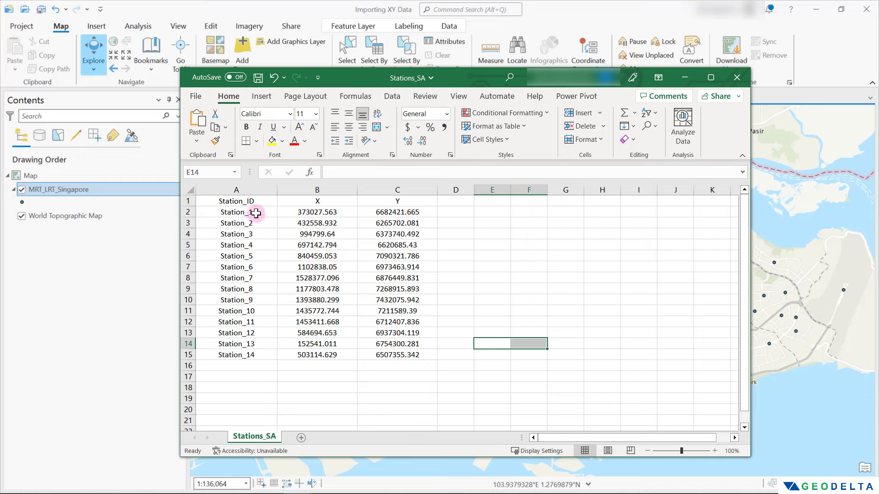
key("Down")
key("Down")
key("Down")
key("Down")
key("Down")
key("Down")
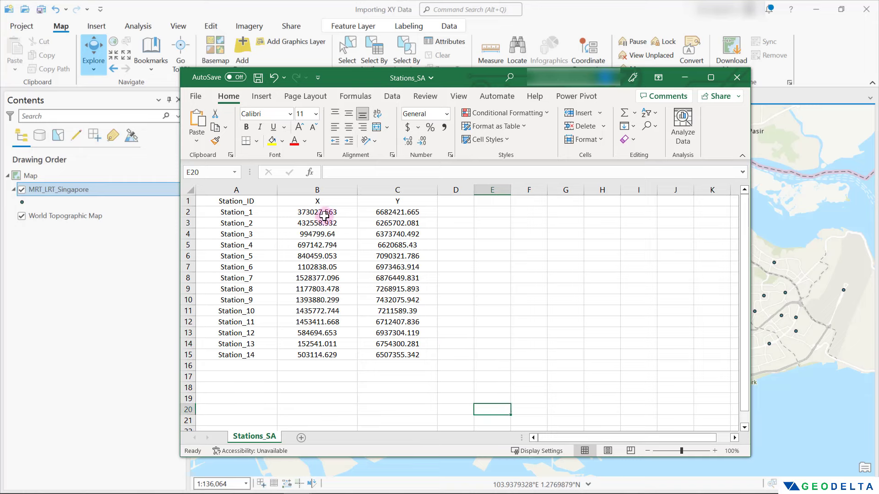
left_click_drag(321, 212, 413, 356)
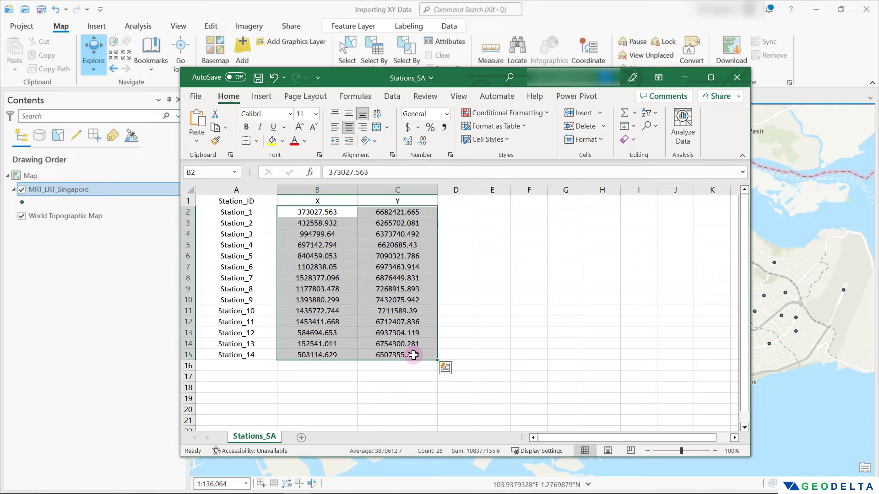
left_click(446, 297)
left_click_drag(329, 202, 402, 347)
Switch to File Explorer, open the Stations_SA Readme text file and read which projected coordinate system the dataset uses.
key("alt+Tab")
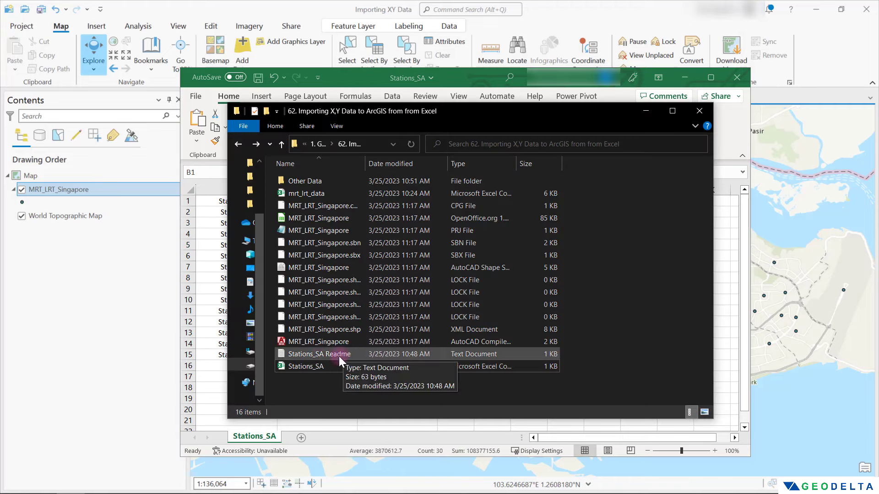
left_click(315, 360)
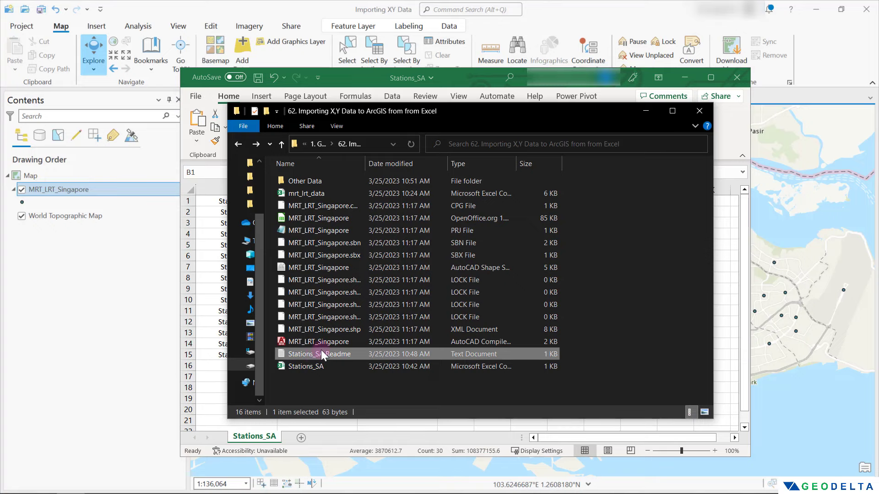
double_click(321, 356)
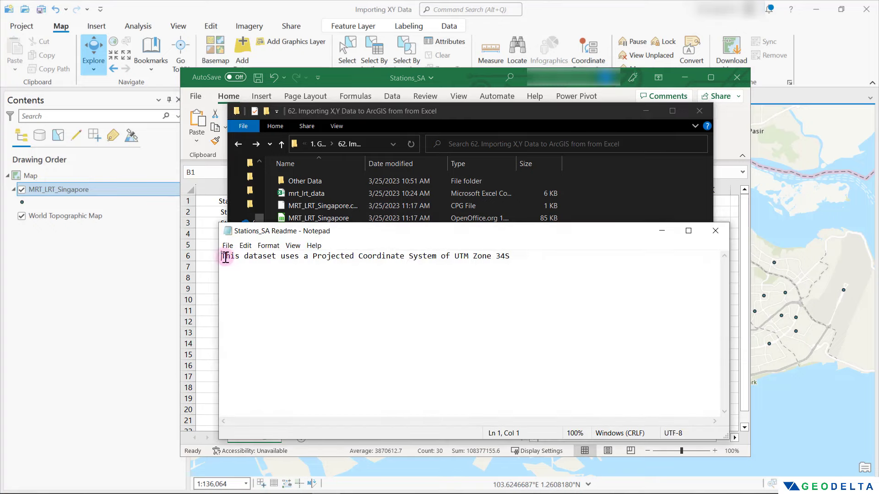
left_click_drag(223, 256, 510, 257)
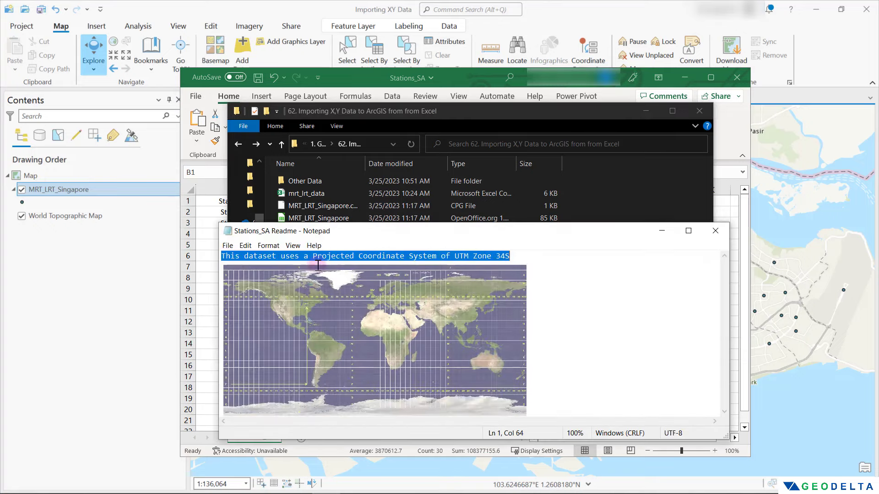
left_click(308, 257)
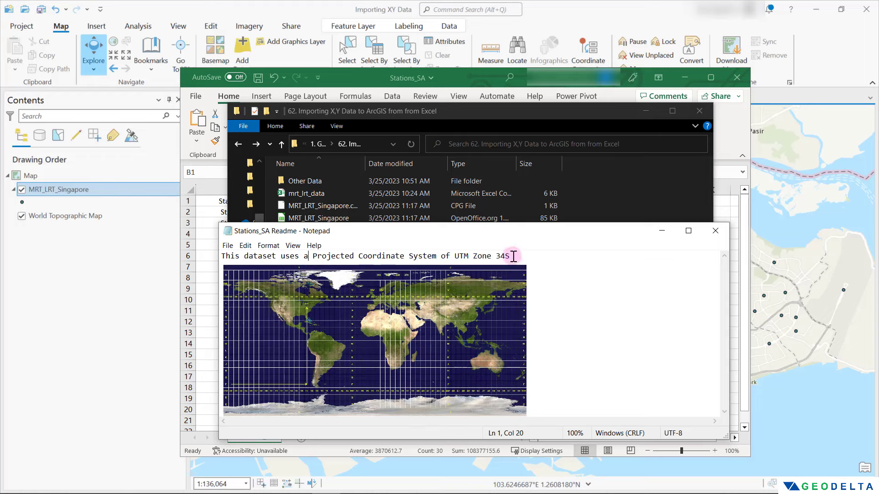
left_click_drag(511, 257, 476, 256)
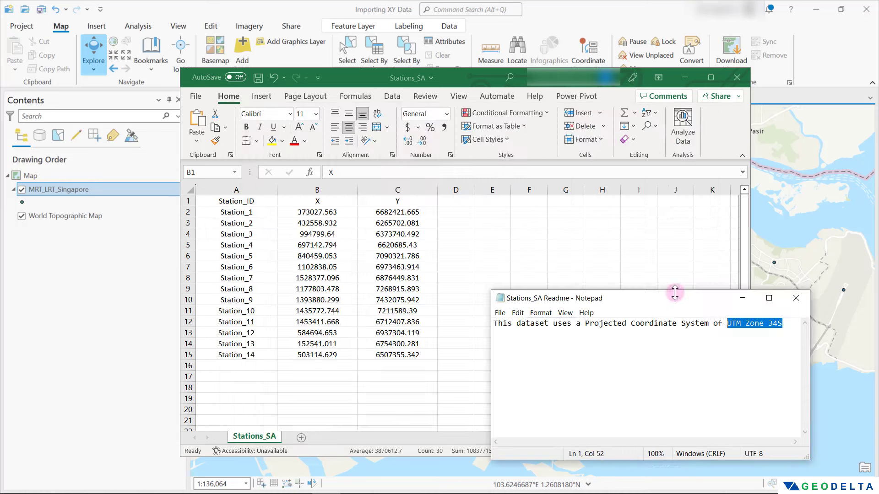
left_click_drag(673, 309, 672, 270)
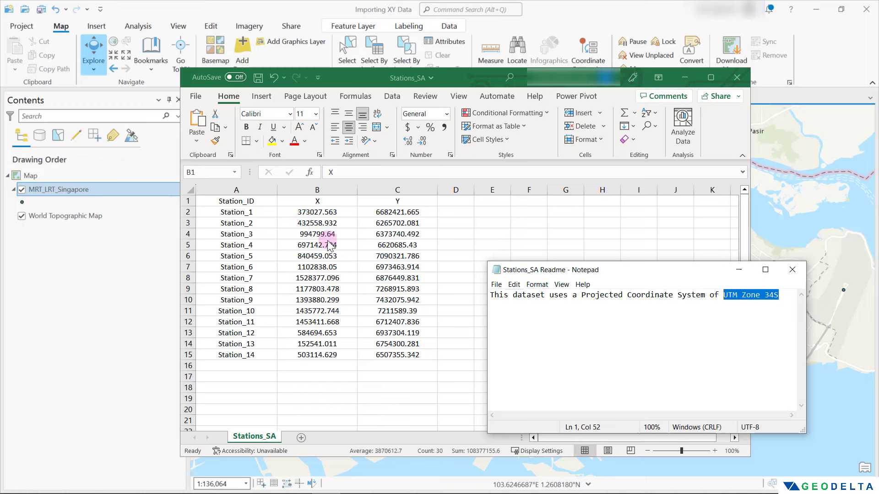
key("Right")
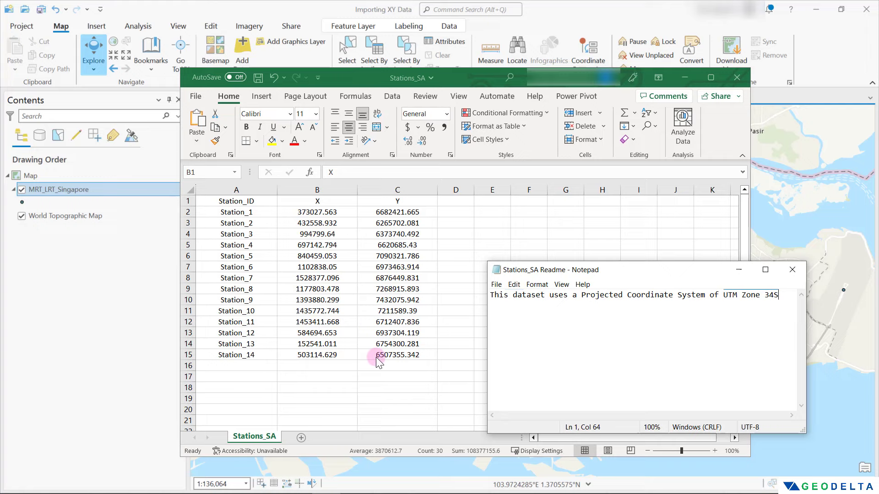
Bring up the ArcGIS Pro map and recheck the UTM zone stated in the Stations_SA Readme.
left_click(114, 291)
left_click(99, 174)
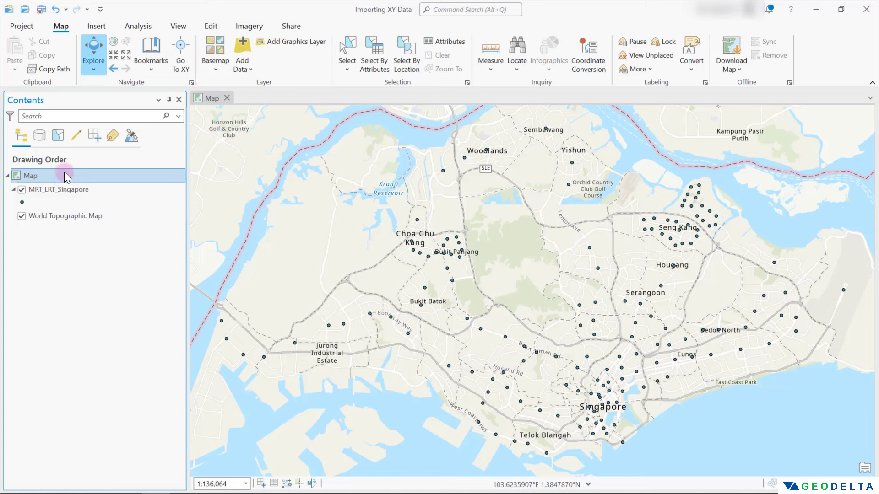
key("alt+Tab")
left_click_drag(785, 301, 720, 301)
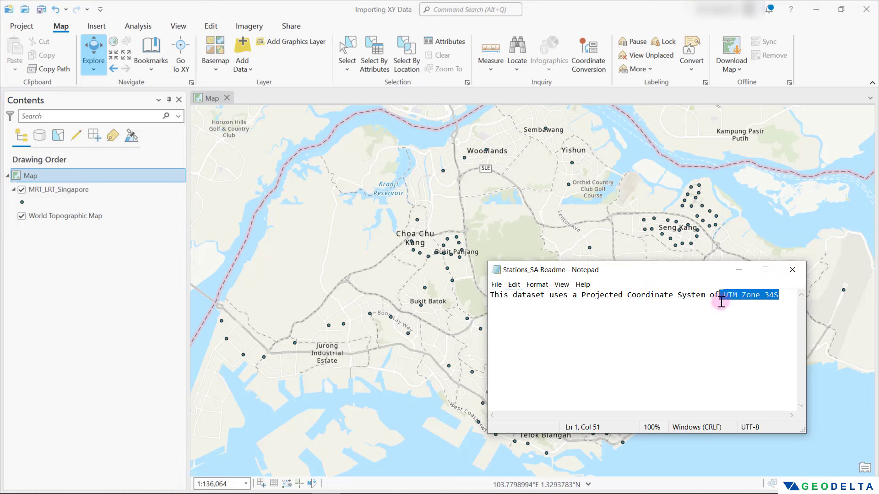
Return to ArcGIS Pro and remove the MRT_LRT_Singapore layer from the map.
left_click(118, 268)
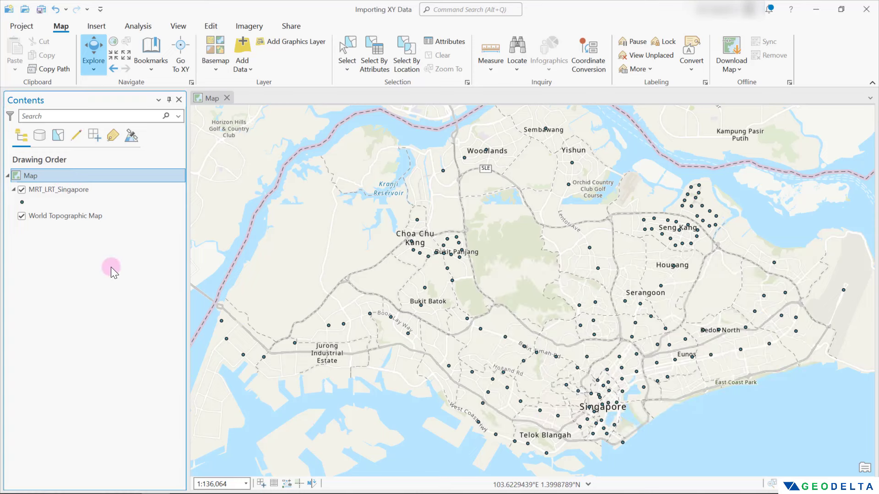
left_click(89, 188)
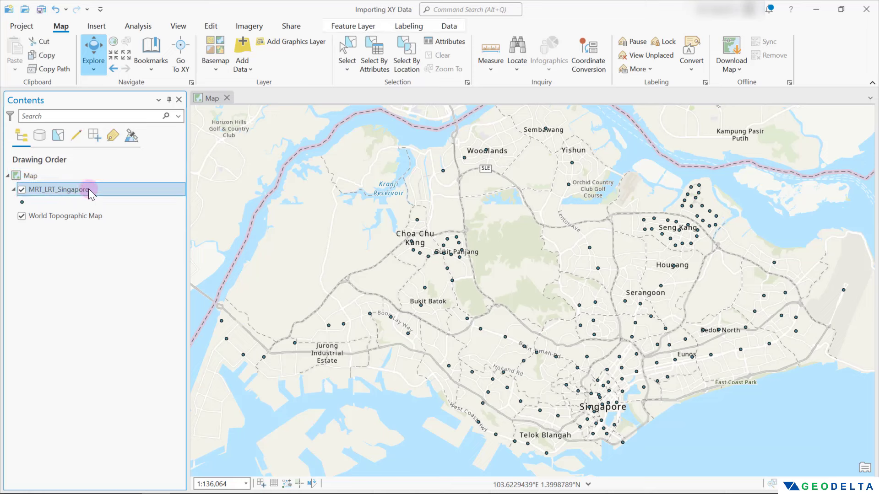
right_click(88, 189)
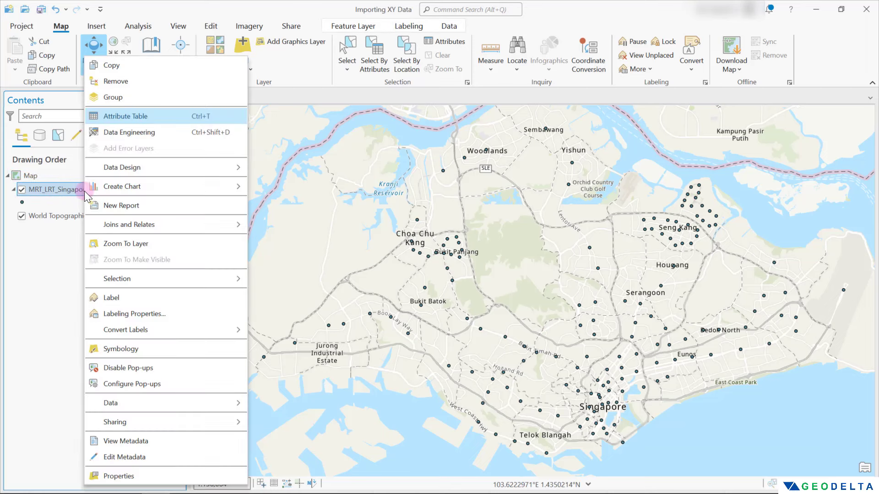
left_click(128, 81)
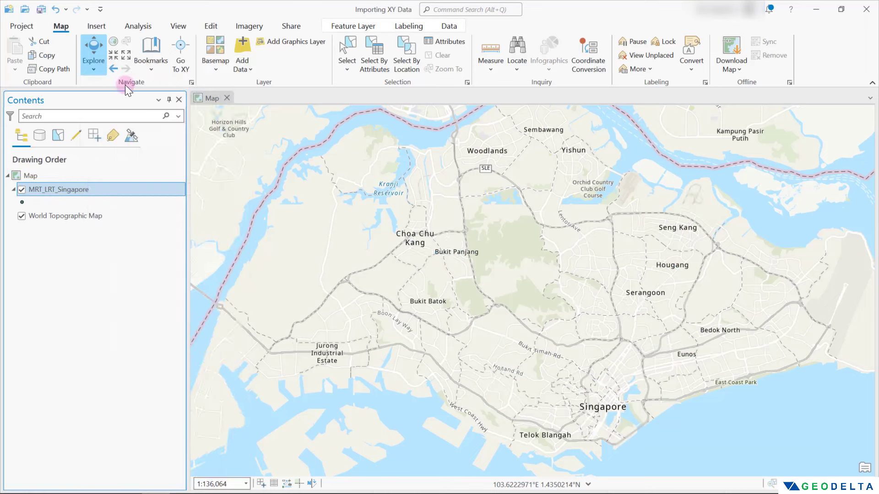
Set the map's XY coordinate system to the projected system WGS 1984 UTM Zone 34S in the map properties.
right_click(84, 181)
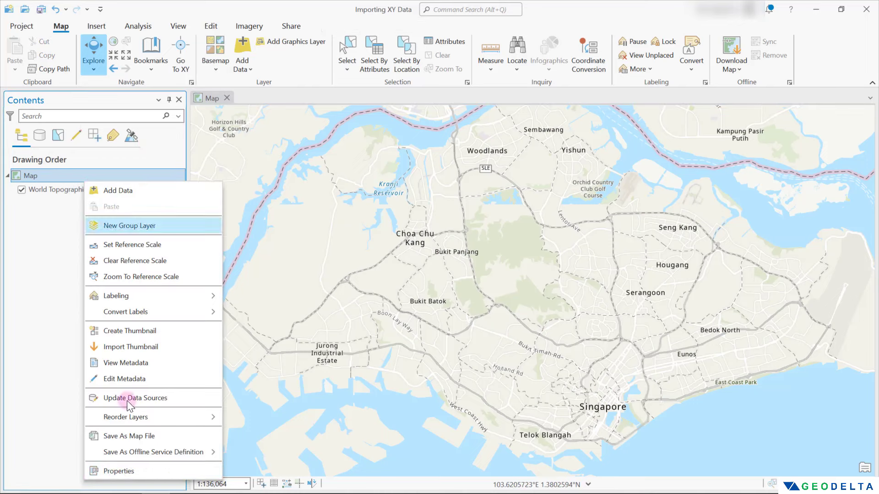
left_click(119, 473)
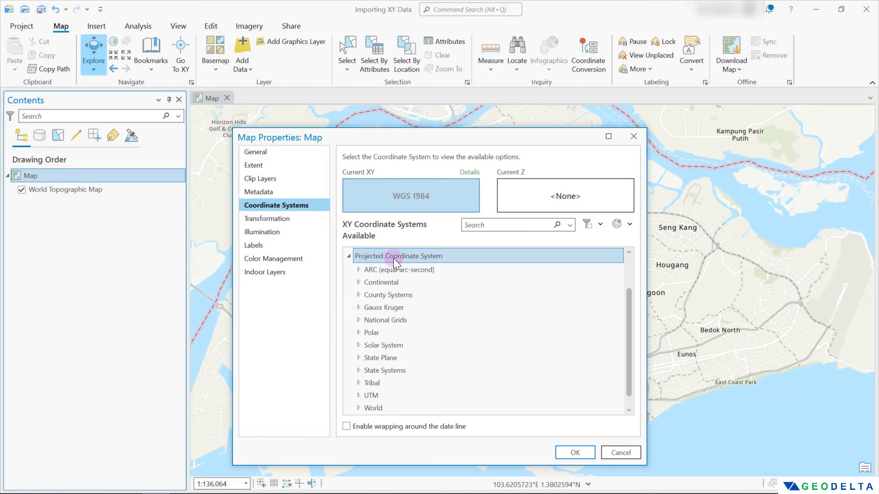
scroll(416, 297, "down", 1)
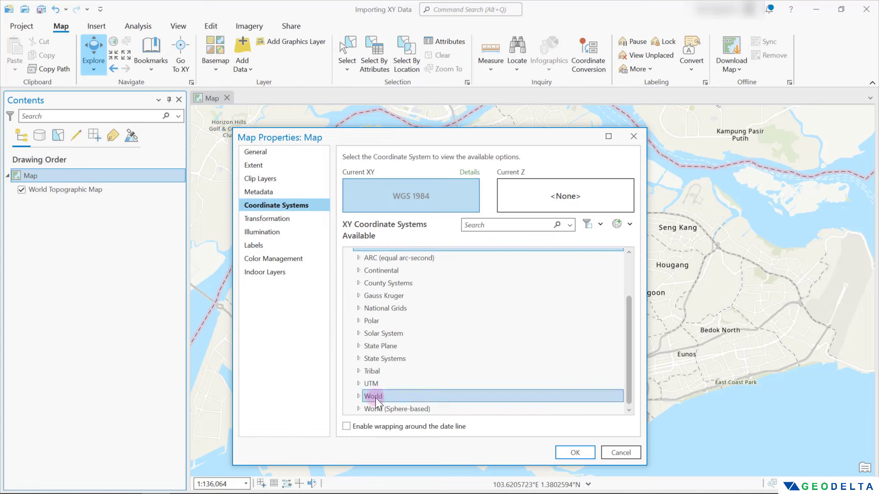
left_click(372, 384)
scroll(412, 353, "down", 3)
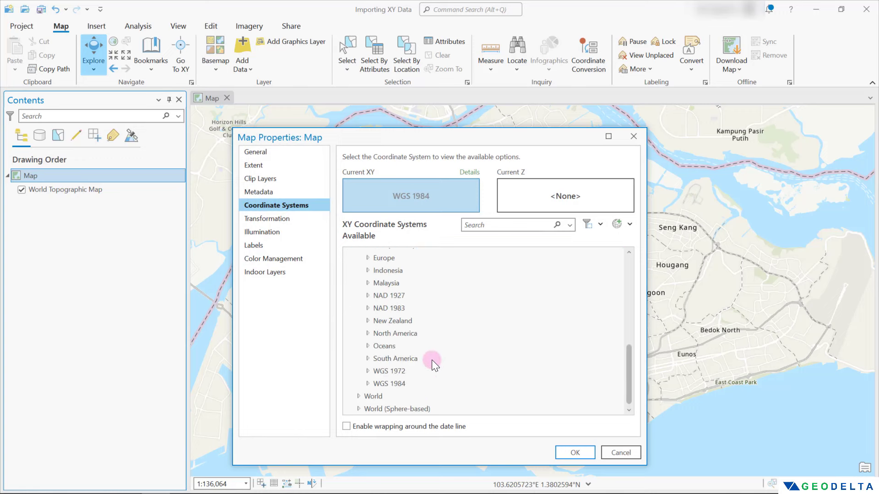
left_click(396, 383)
scroll(413, 386, "down", 2)
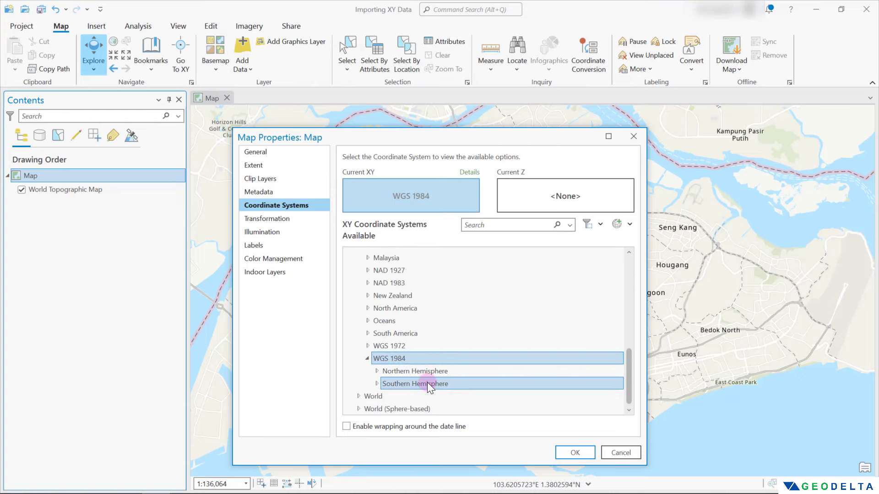
left_click(427, 385)
scroll(449, 366, "down", 8)
scroll(481, 375, "down", 5)
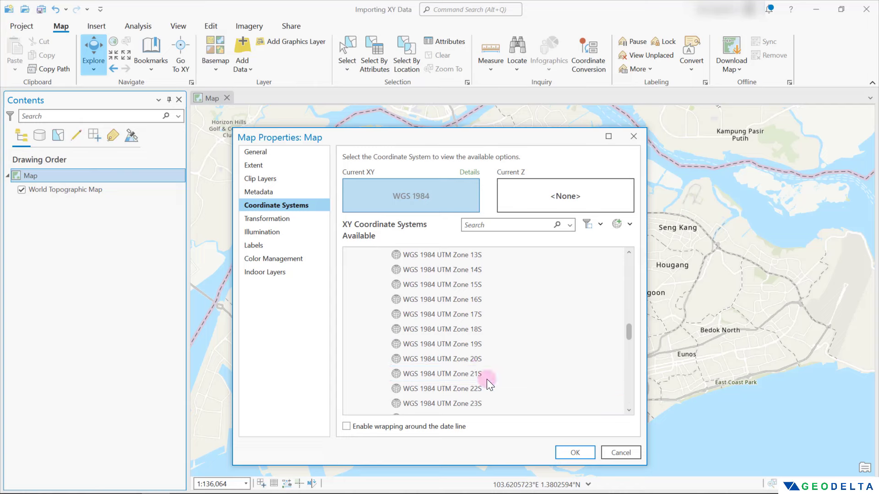
left_click(457, 347)
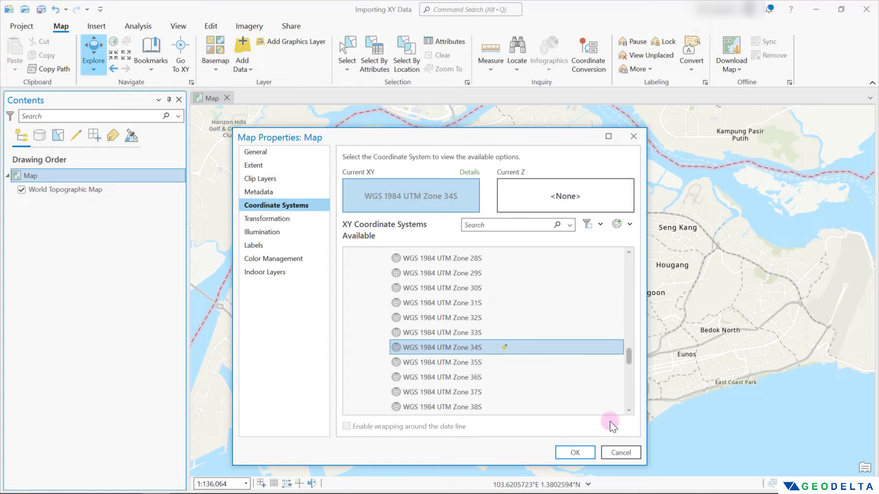
left_click(573, 453)
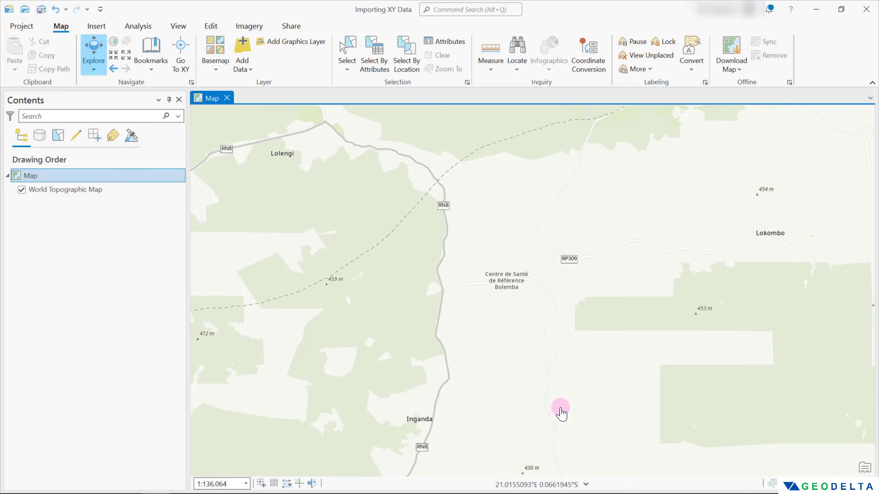
scroll(561, 414, "down", 10)
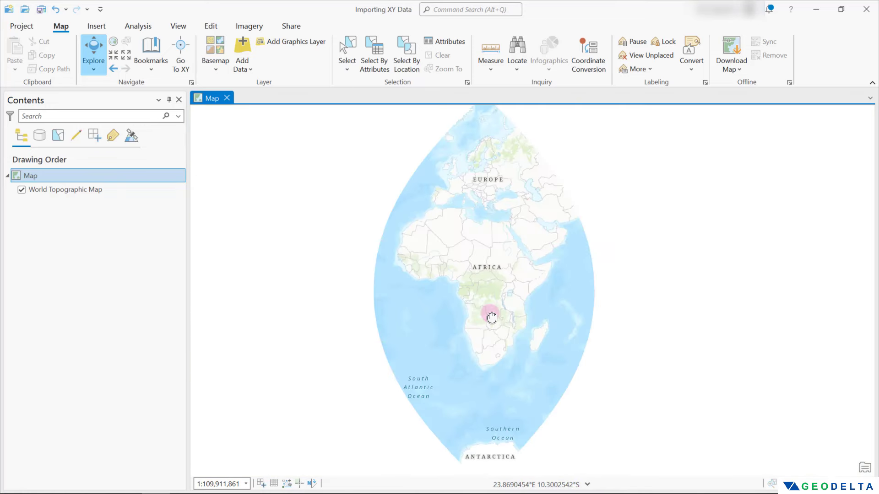
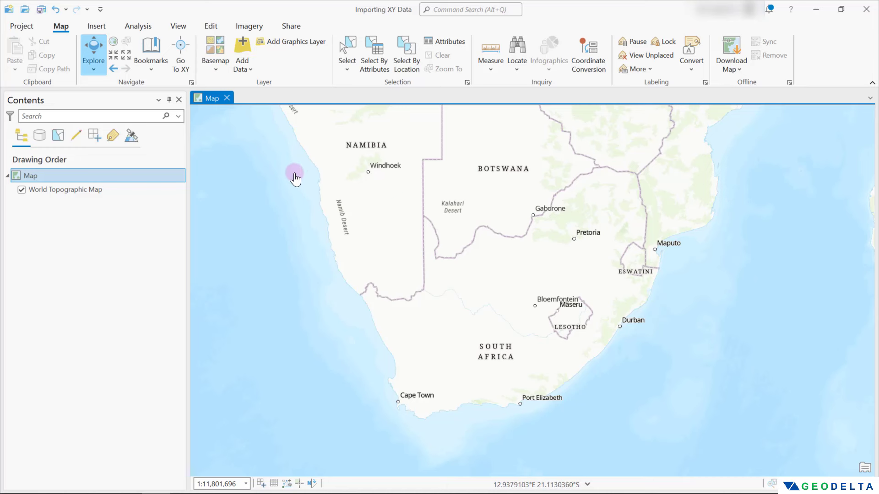
left_click(245, 69)
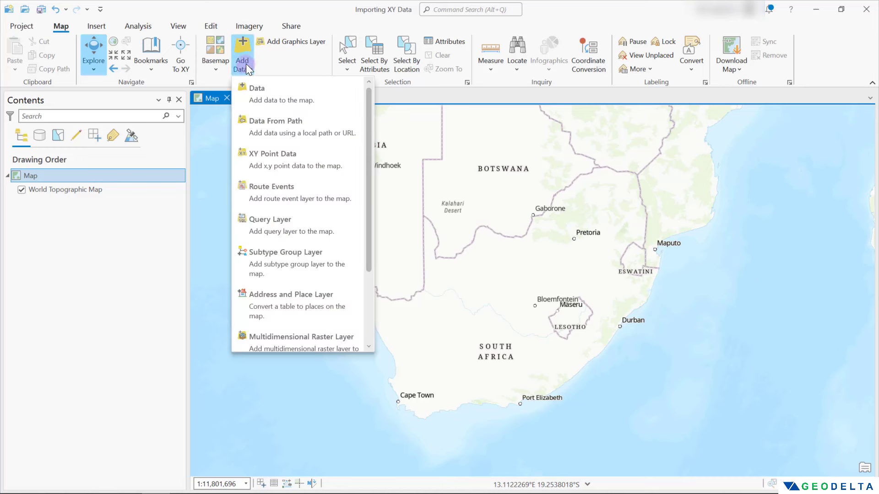
left_click(291, 165)
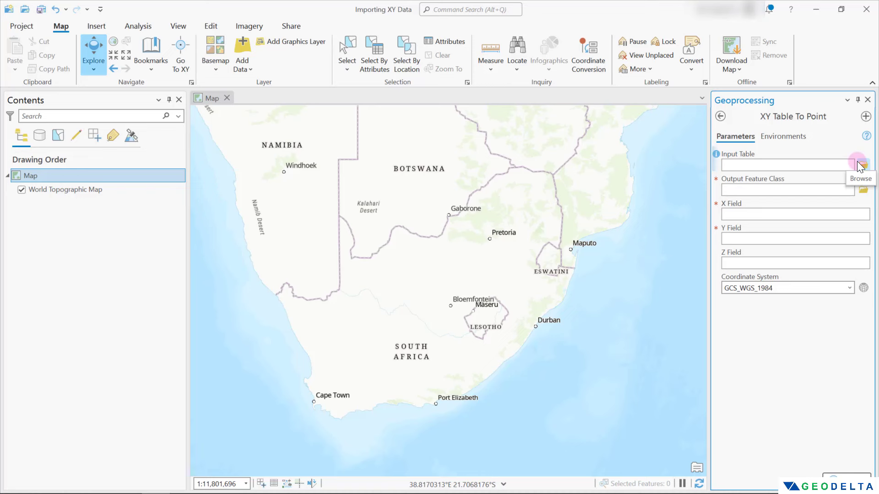
left_click(868, 99)
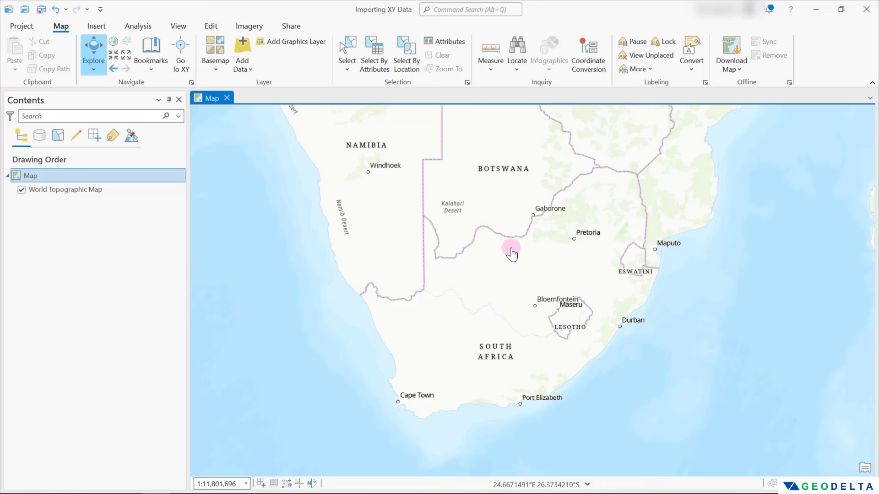
Switch to File Explorer and add the Stations_SA CSV file to the ArcGIS Pro map as a standalone table.
key("alt+Tab")
left_click(375, 338)
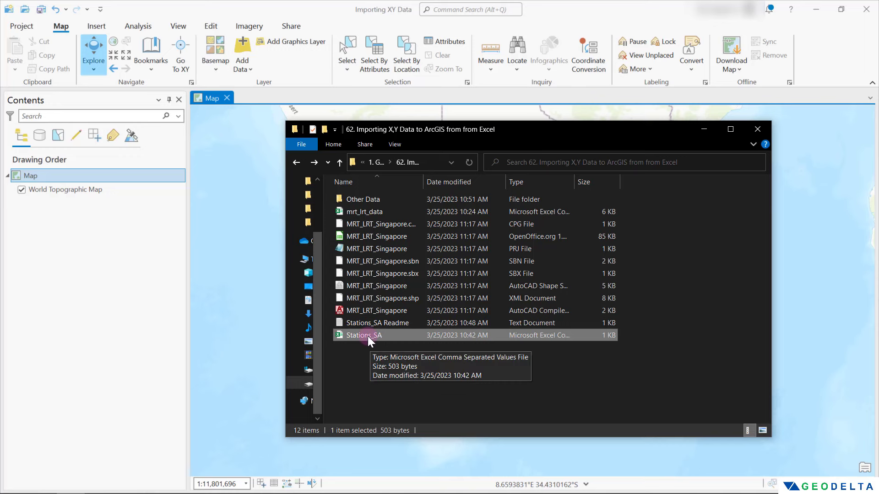
left_click_drag(367, 336, 95, 267)
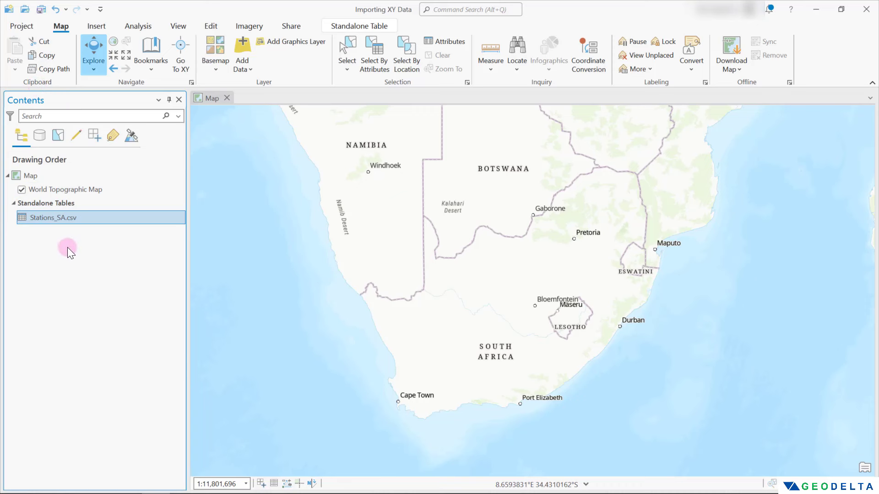
Open the Stations_SA.csv table, examine its station ID and X and Y coordinate columns, and close it.
right_click(50, 217)
left_click(100, 170)
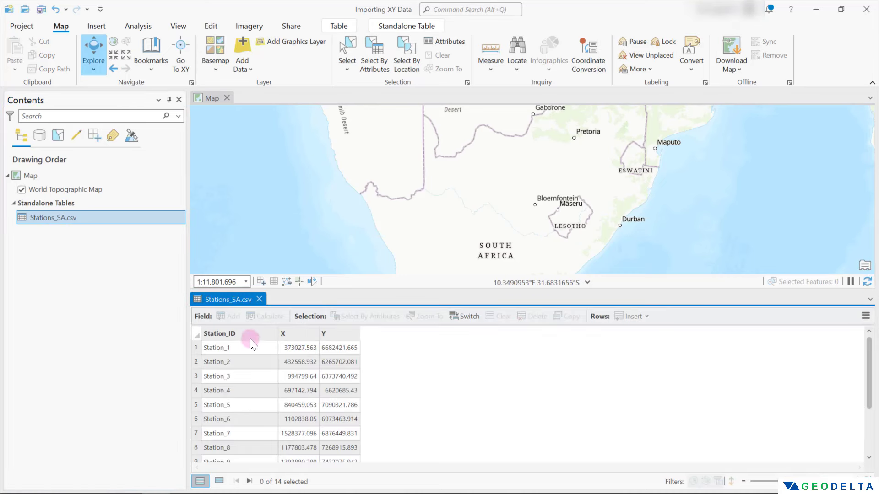
left_click(248, 347)
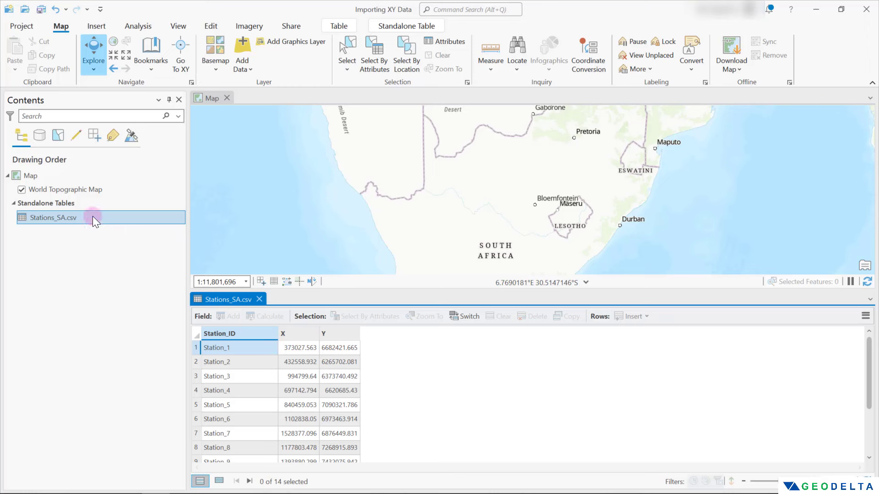
left_click(259, 298)
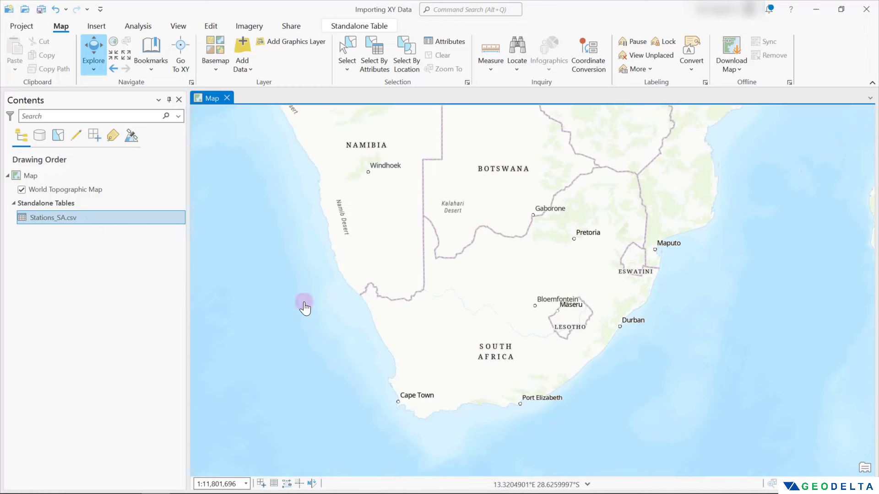
Run Display XY Data on Stations_SA.csv with fields X and Y and the current map's coordinate system, WGS_1984_UTM_Zone_34S.
right_click(86, 218)
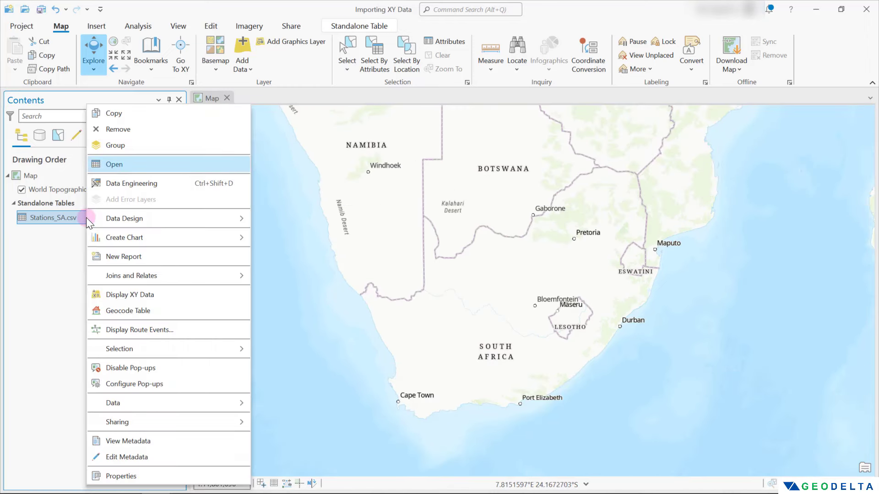
left_click(147, 294)
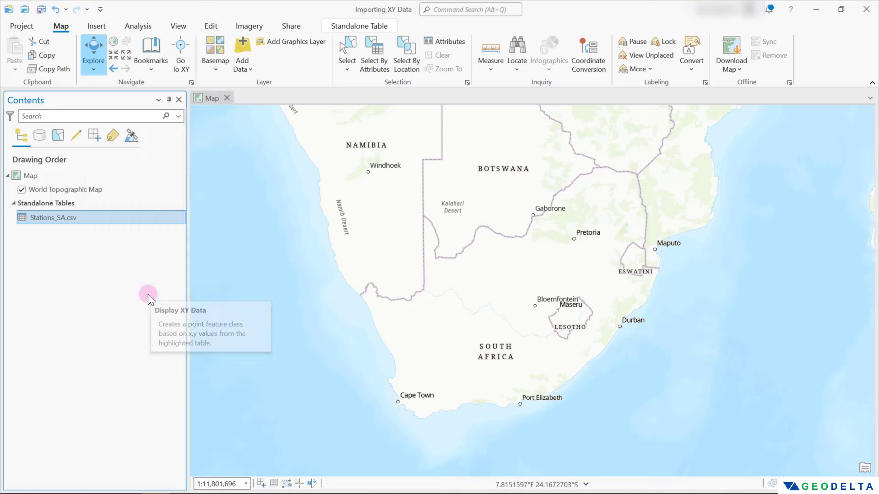
left_click_drag(450, 119, 457, 141)
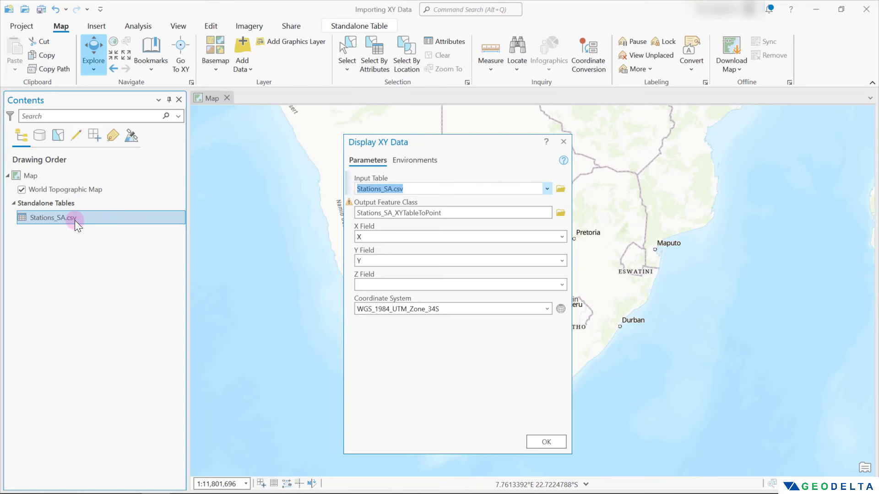
left_click_drag(75, 220, 369, 188)
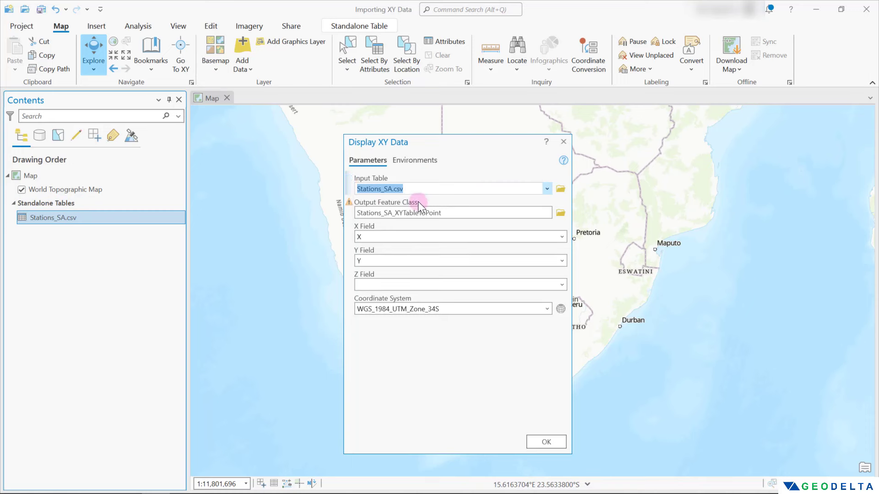
left_click(561, 237)
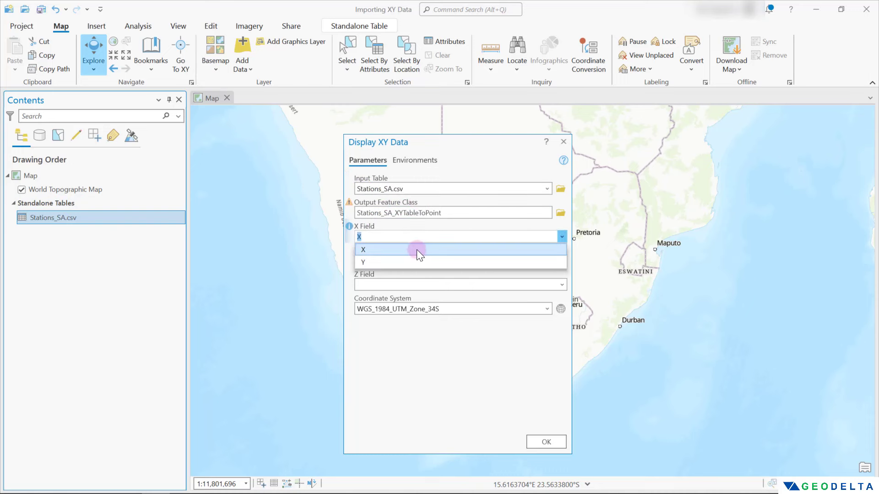
left_click(372, 250)
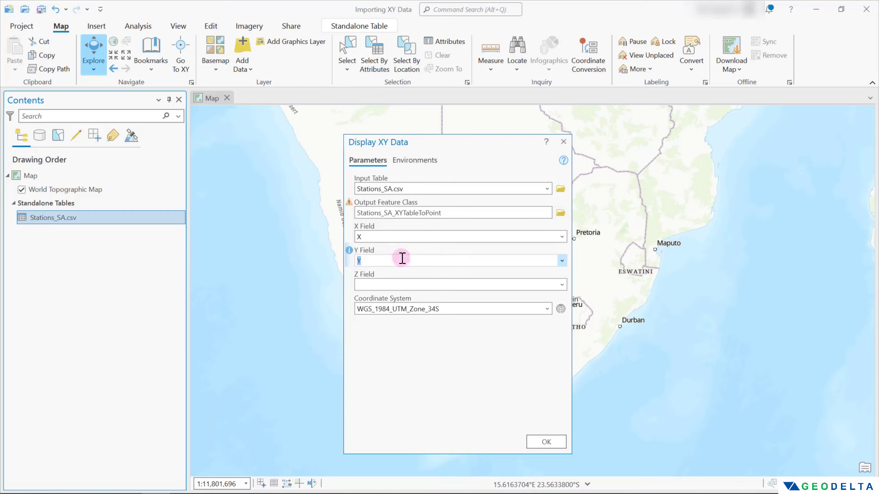
left_click(546, 309)
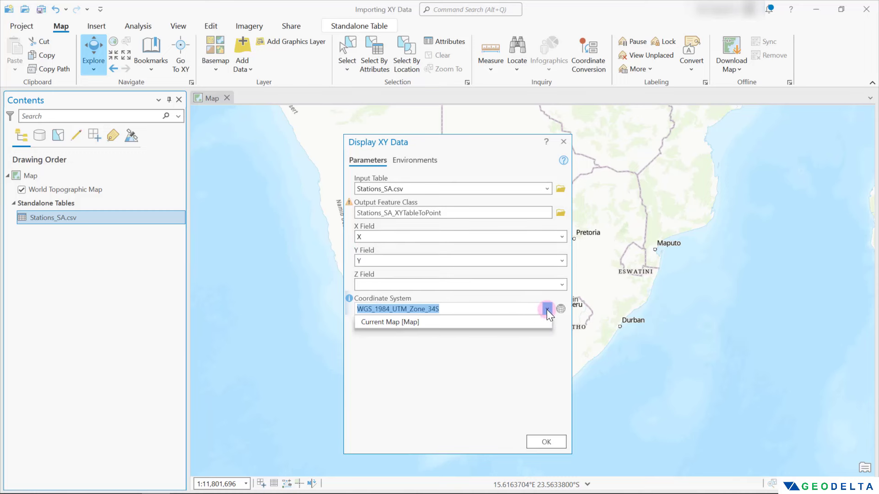
left_click(374, 322)
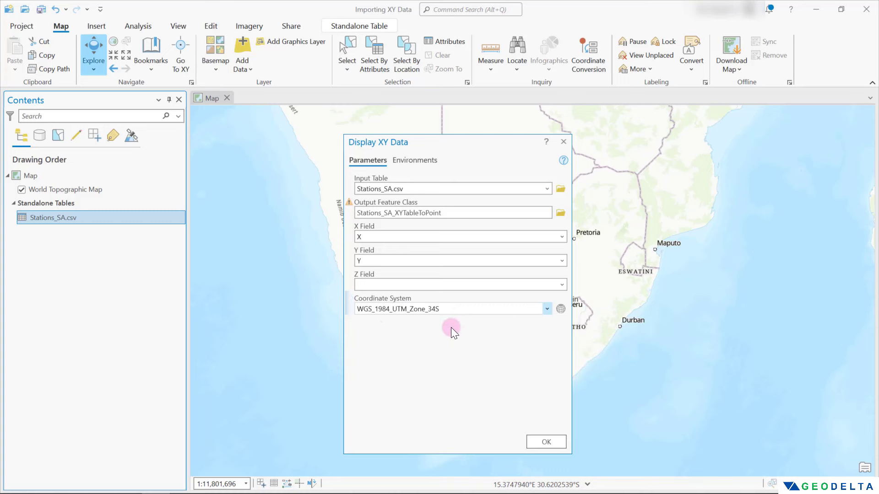
left_click(560, 443)
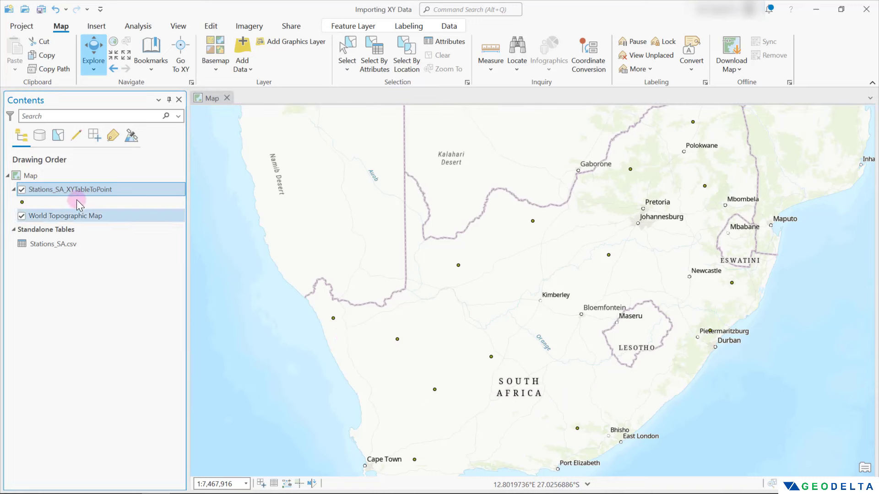
Change the Stations_SA_XYTableToPoint layer's point symbol to a red circle with a black outline from the symbol gallery.
left_click(21, 203)
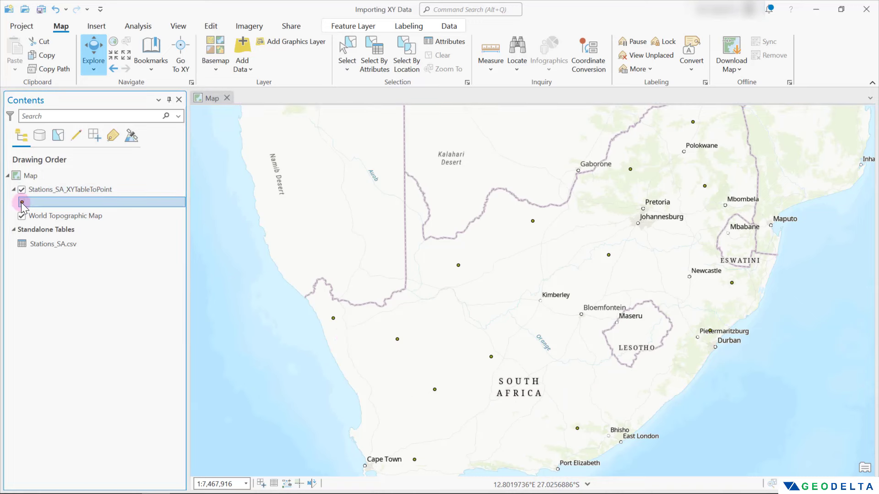
left_click(715, 137)
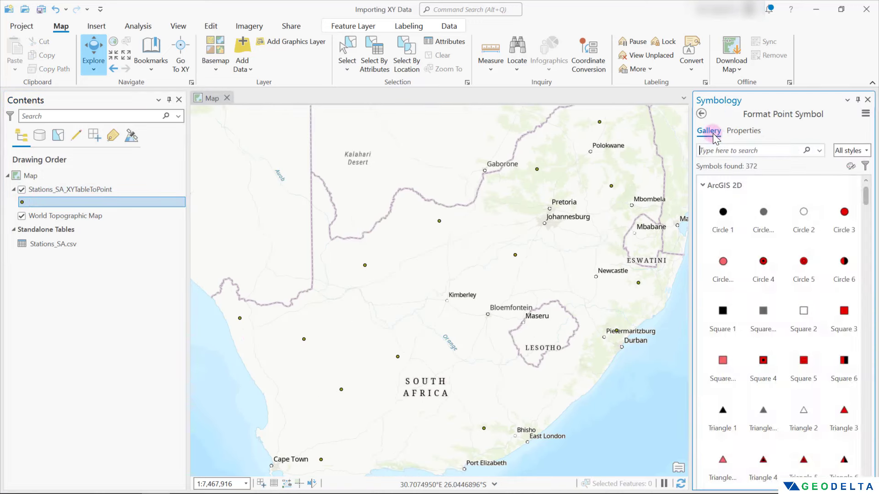
left_click(844, 219)
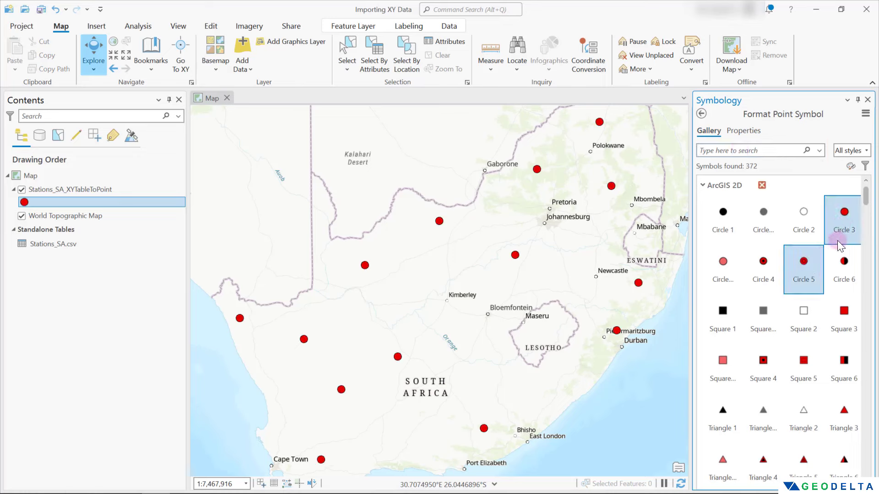
Format the station symbol with a blue fill, an outline width of 1 pt and a size of 8 pt, and apply it.
left_click(752, 133)
left_click(858, 215)
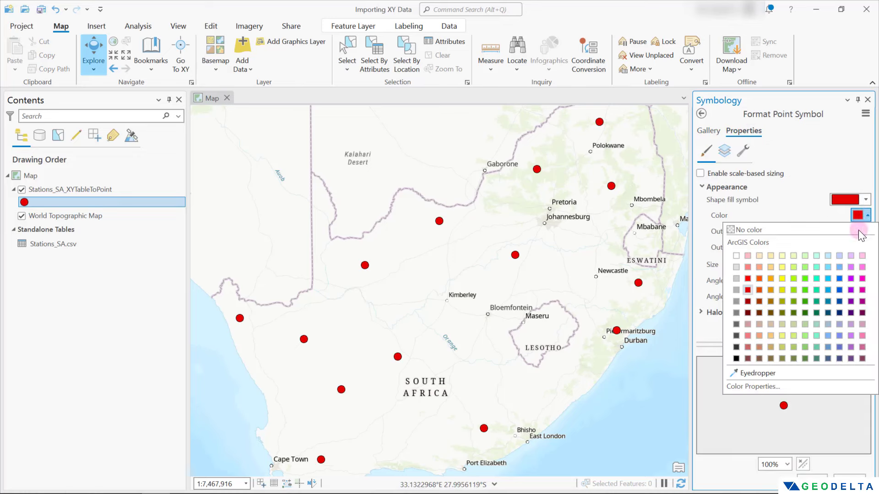
left_click(844, 293)
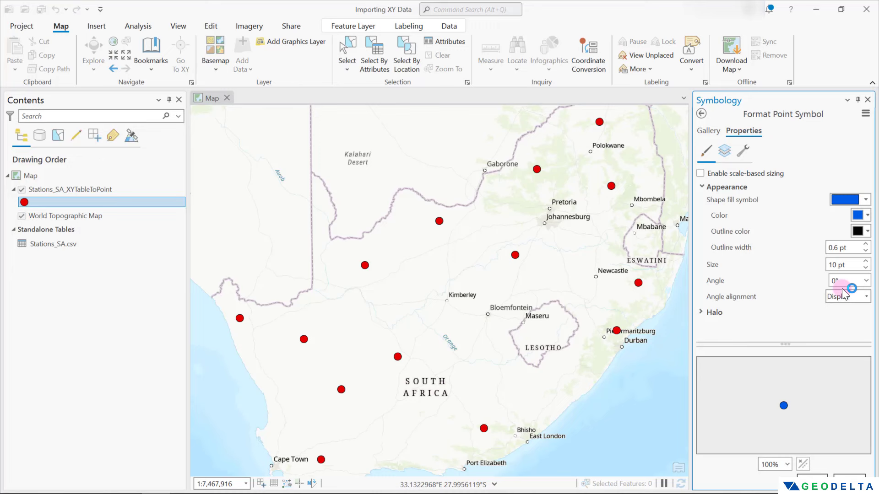
left_click(865, 250)
left_click(865, 268)
left_click(865, 268)
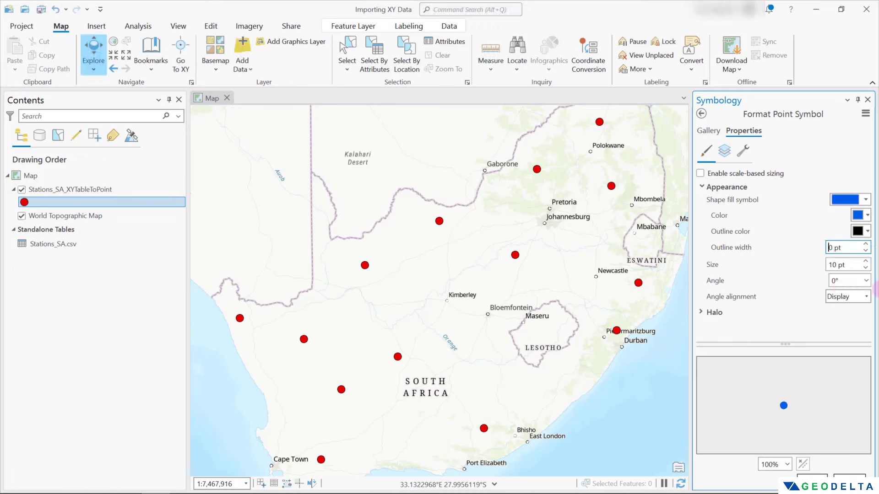
left_click(865, 244)
left_click(124, 252)
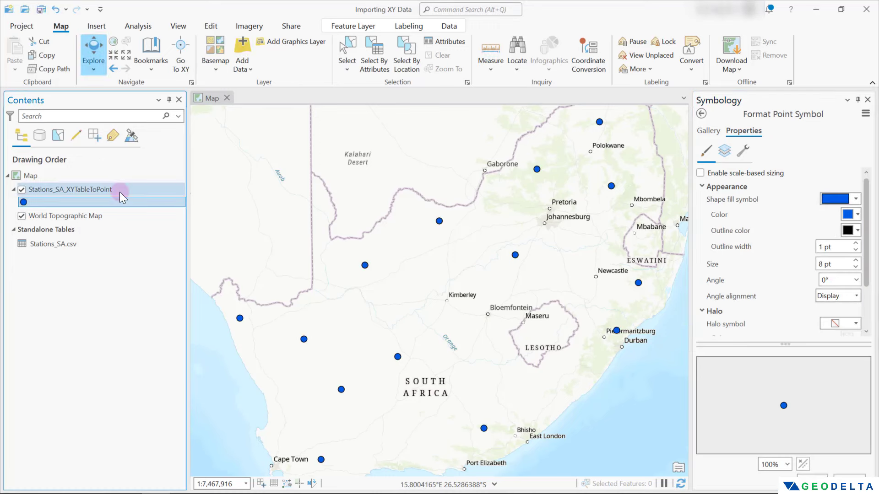
Label the Stations_SA_XYTableToPoint points on the map and review their distribution across South Africa.
right_click(119, 192)
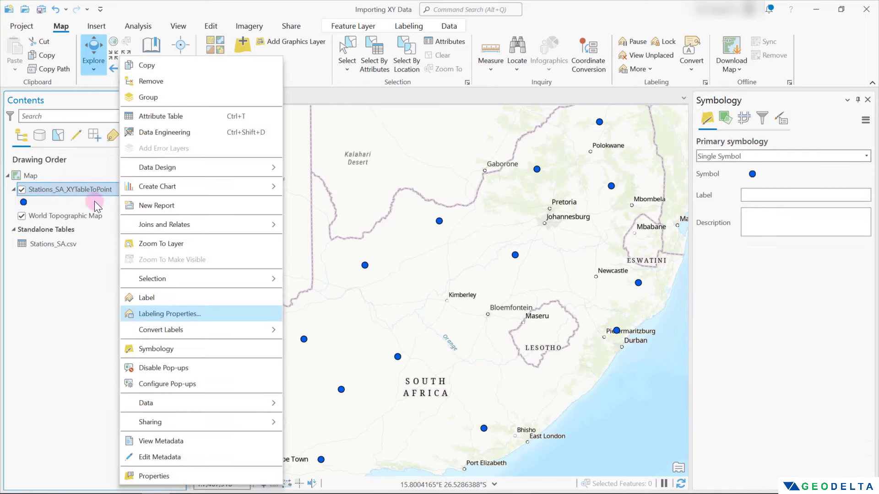
left_click(173, 301)
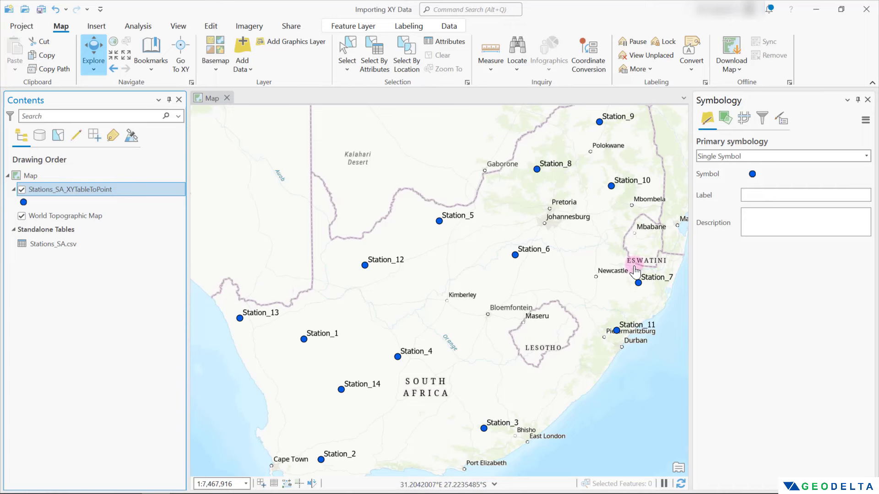
scroll(633, 277, "up", 2)
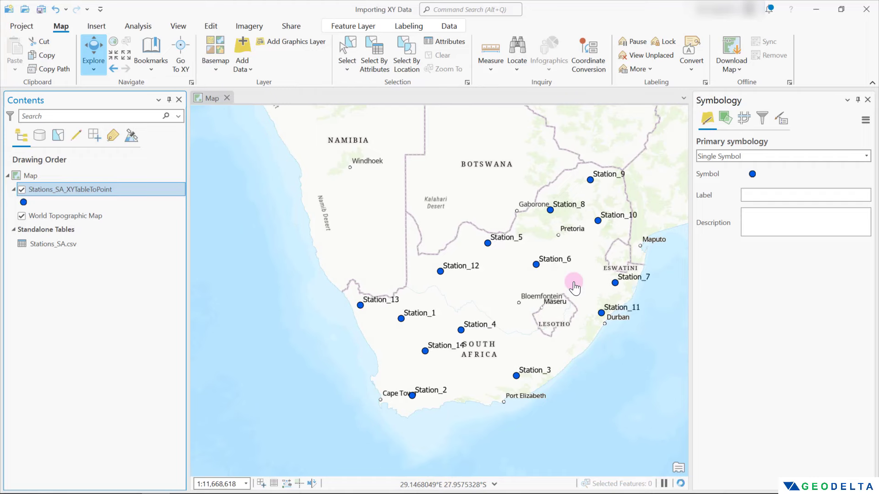
left_click_drag(575, 280, 549, 293)
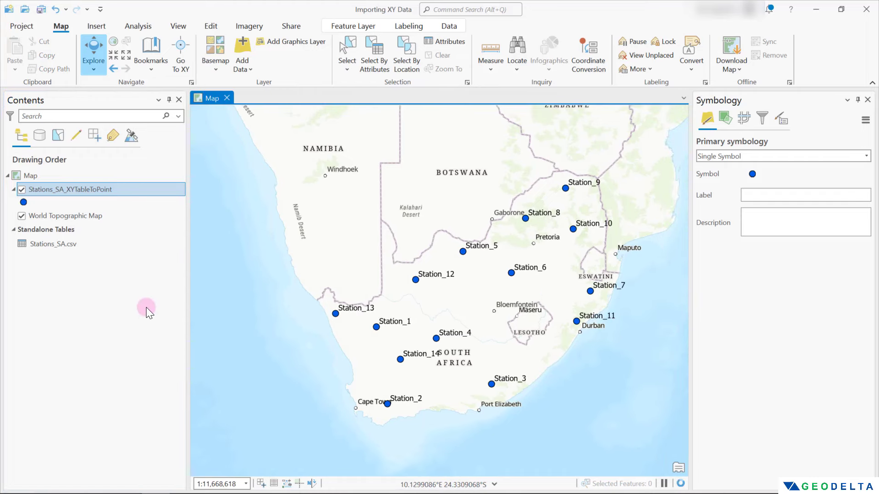